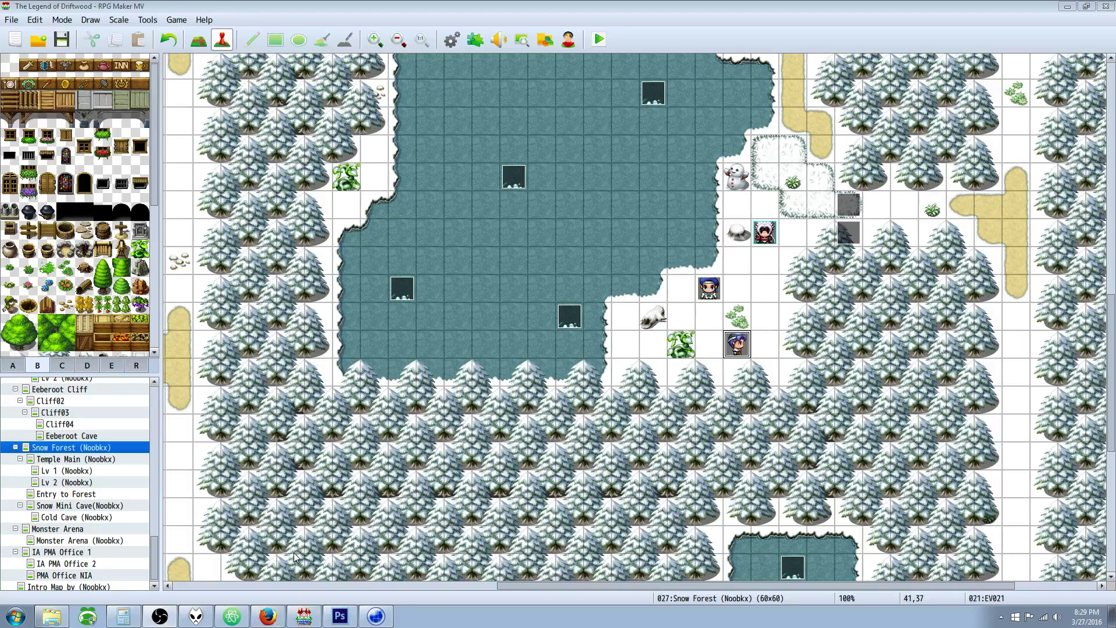
Set the blue-haired kid event EV020's autonomous movement to Custom and save the project.
{"action": "left_click", "coordinate": [268, 616]}
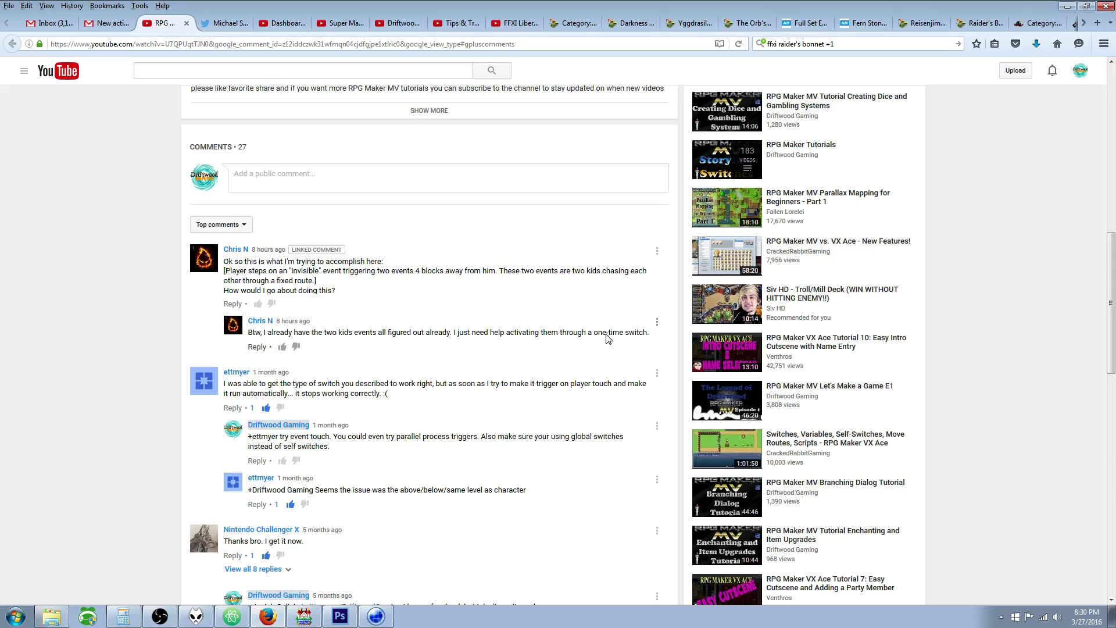
{"action": "left_click", "coordinate": [318, 621]}
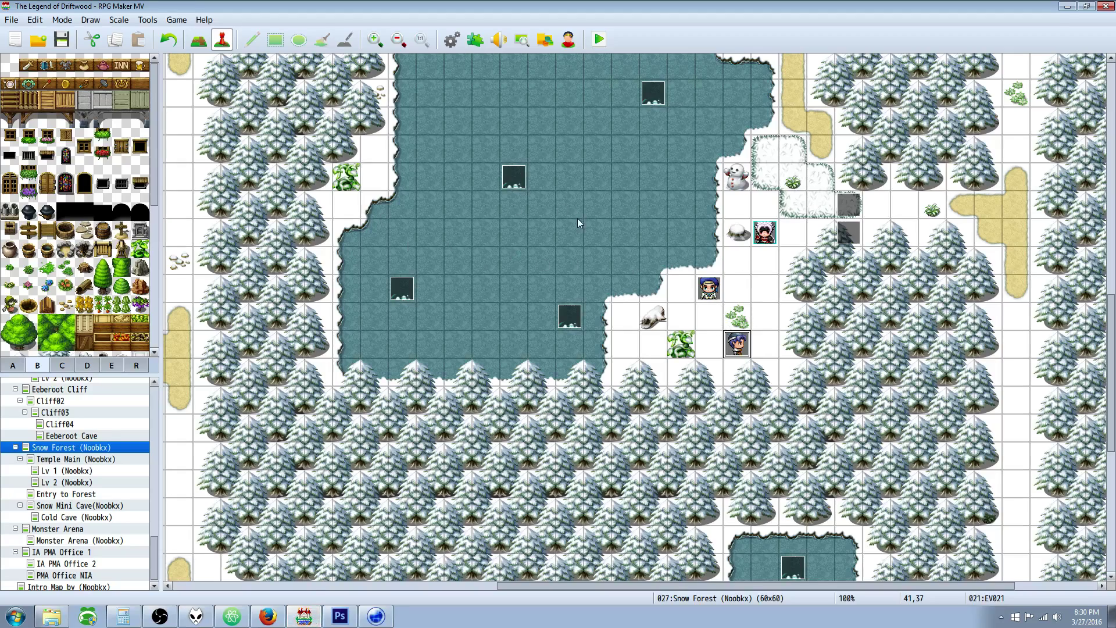
{"action": "double_click", "coordinate": [707, 290]}
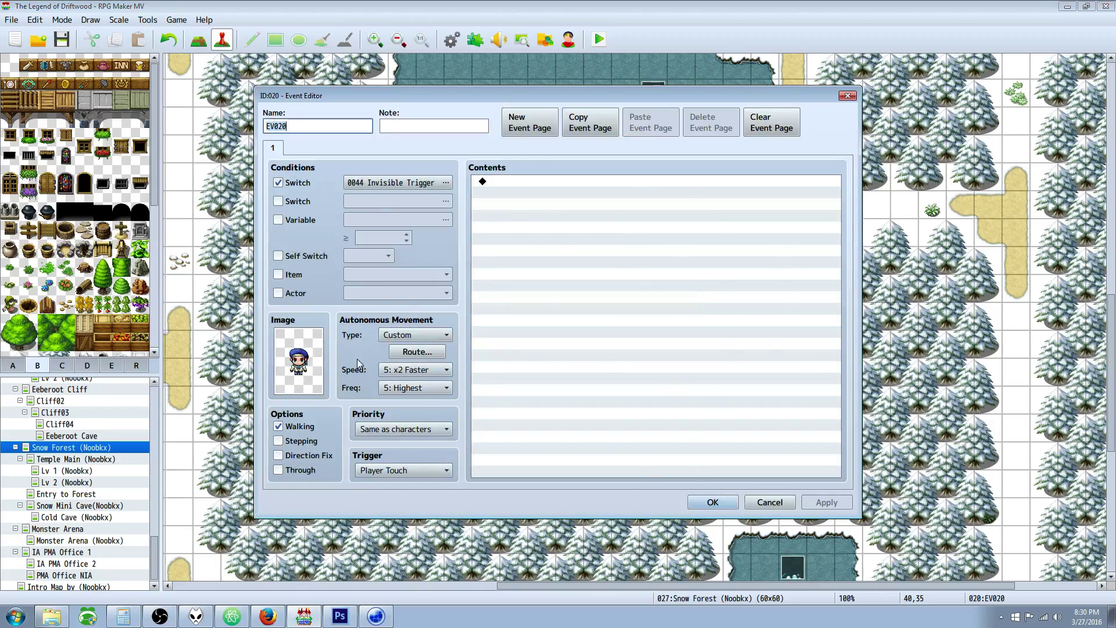
{"action": "left_click", "coordinate": [420, 337]}
{"action": "left_click", "coordinate": [406, 391]}
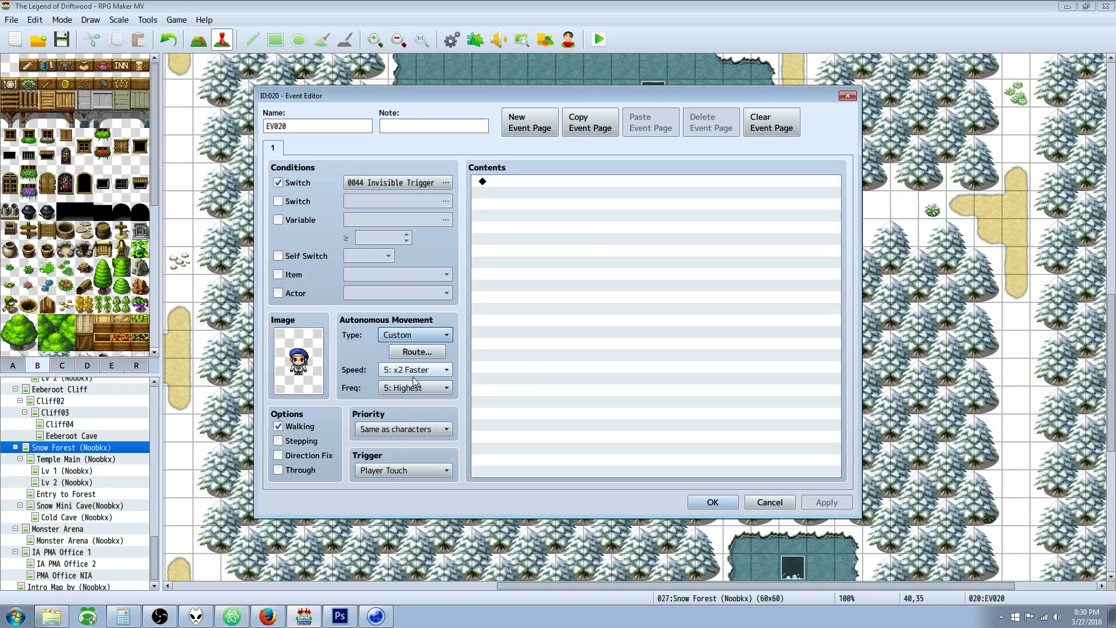
{"action": "left_click", "coordinate": [706, 503]}
{"action": "left_click", "coordinate": [61, 40]}
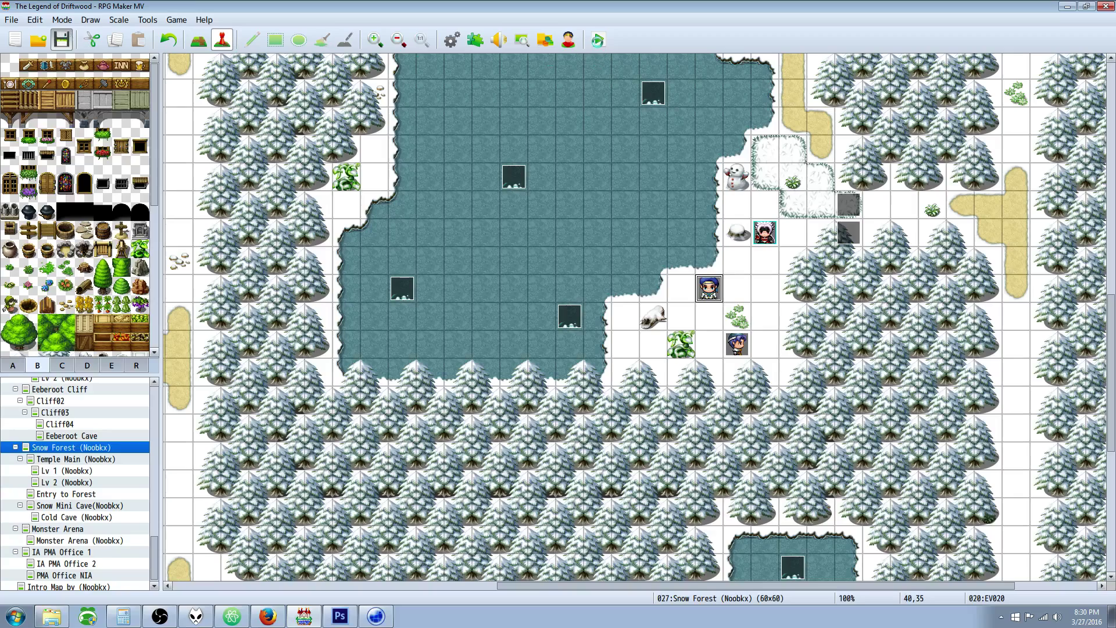
Playtest a new game and walk the player right and up onto the invisible trigger tiles.
{"action": "left_click", "coordinate": [599, 41]}
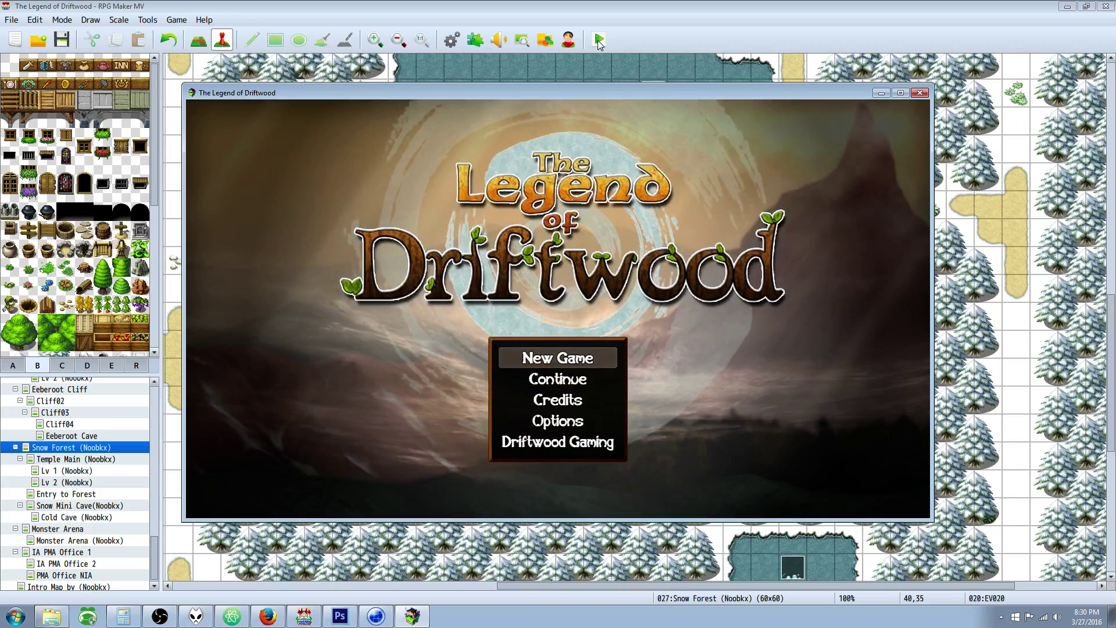
{"action": "key", "text": "Return"}
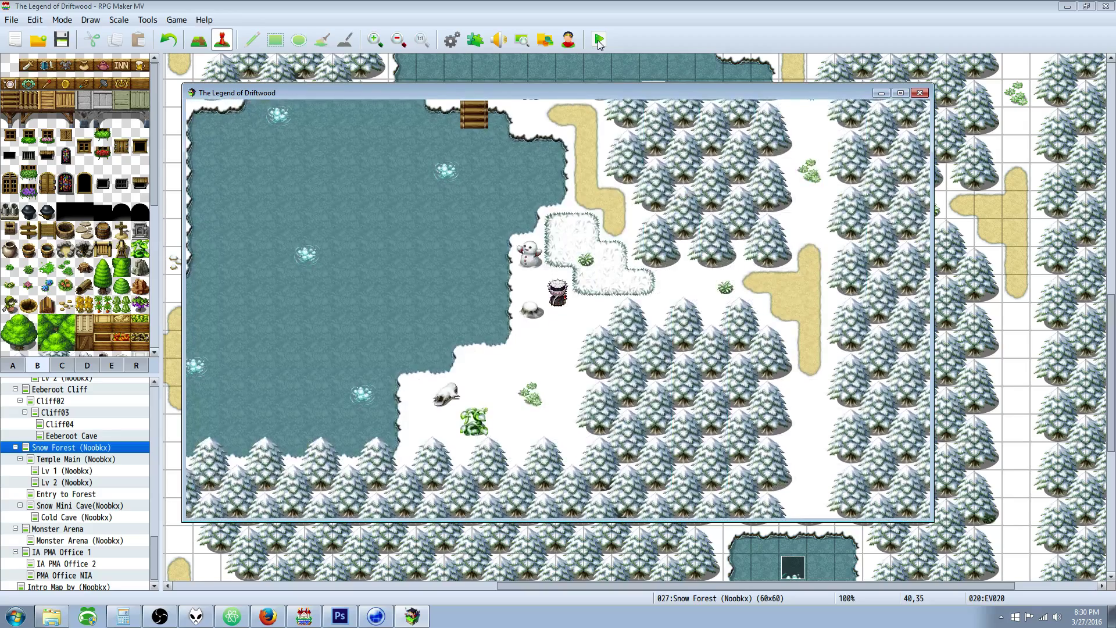
{"action": "key", "text": "Right"}
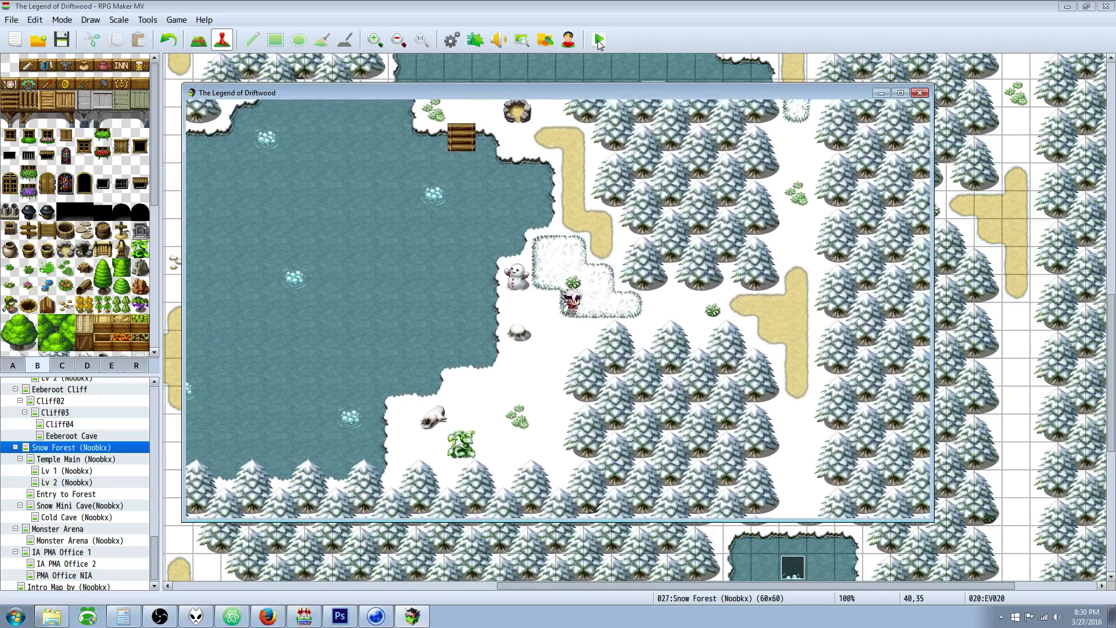
{"action": "key", "text": "Up"}
{"action": "key", "text": "Right"}
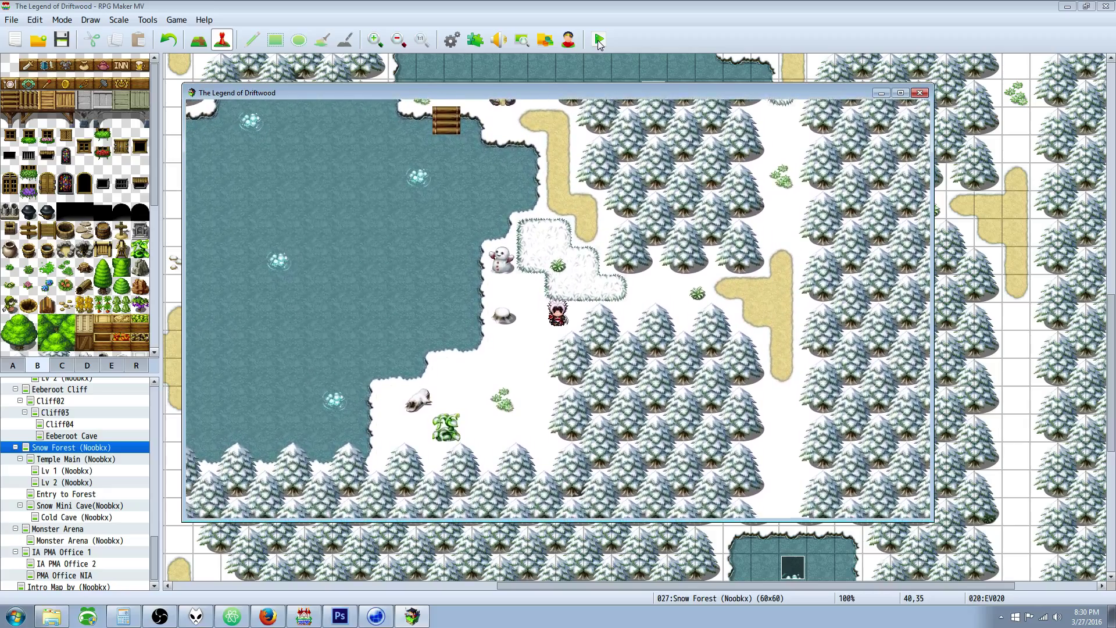
{"action": "key", "text": "Left"}
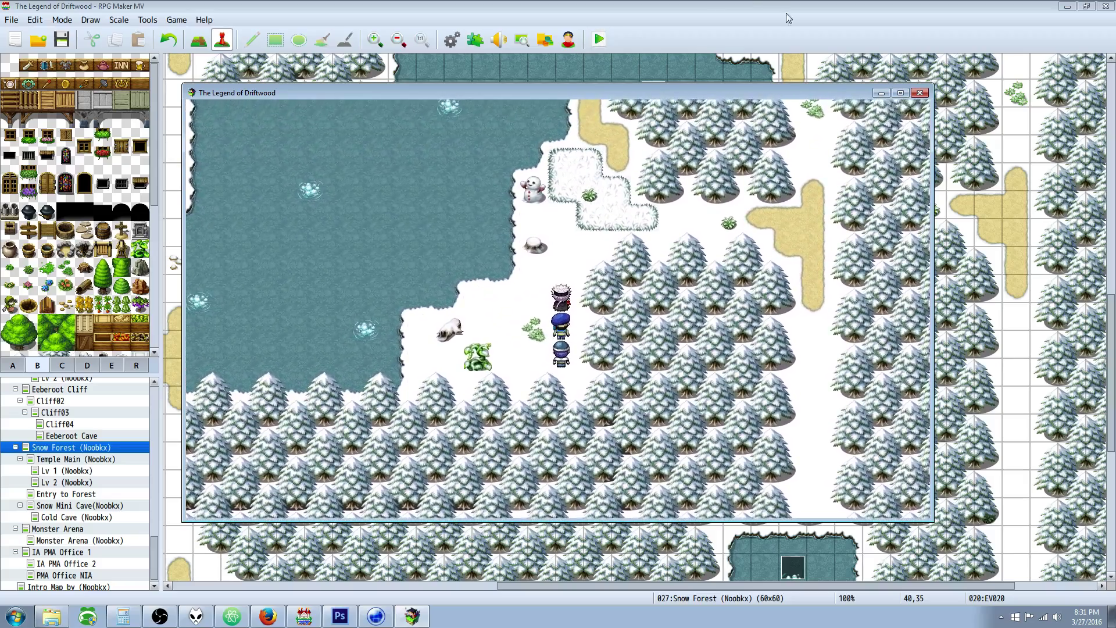
Close the playtest and give EV022 one Control Switches command turning 0044 Invisible Trigger ON.
{"action": "left_click", "coordinate": [920, 93]}
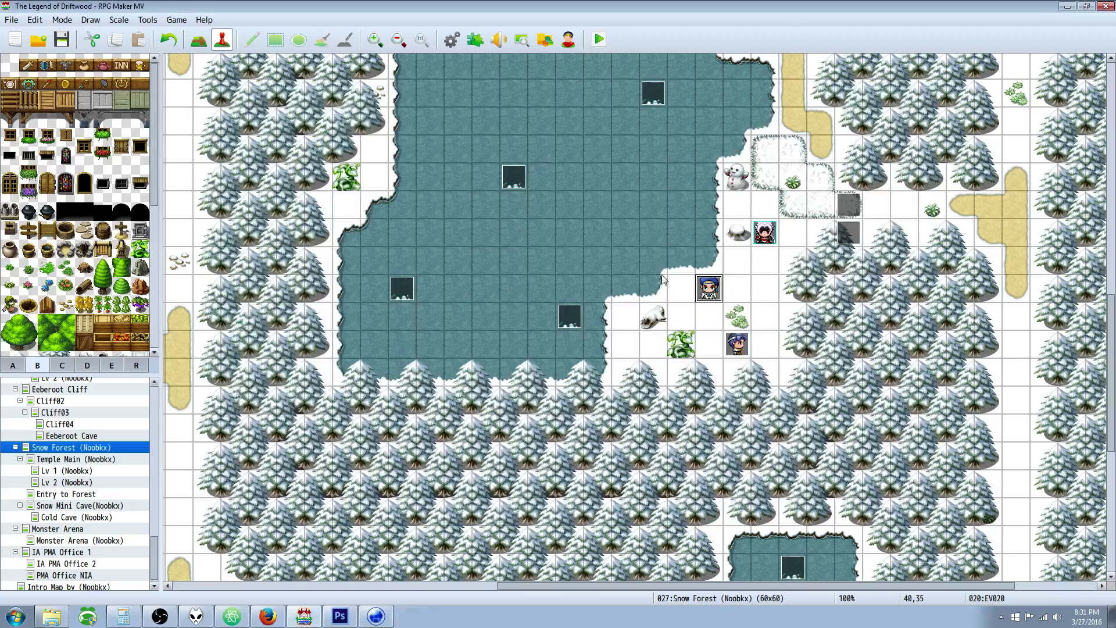
{"action": "double_click", "coordinate": [847, 231]}
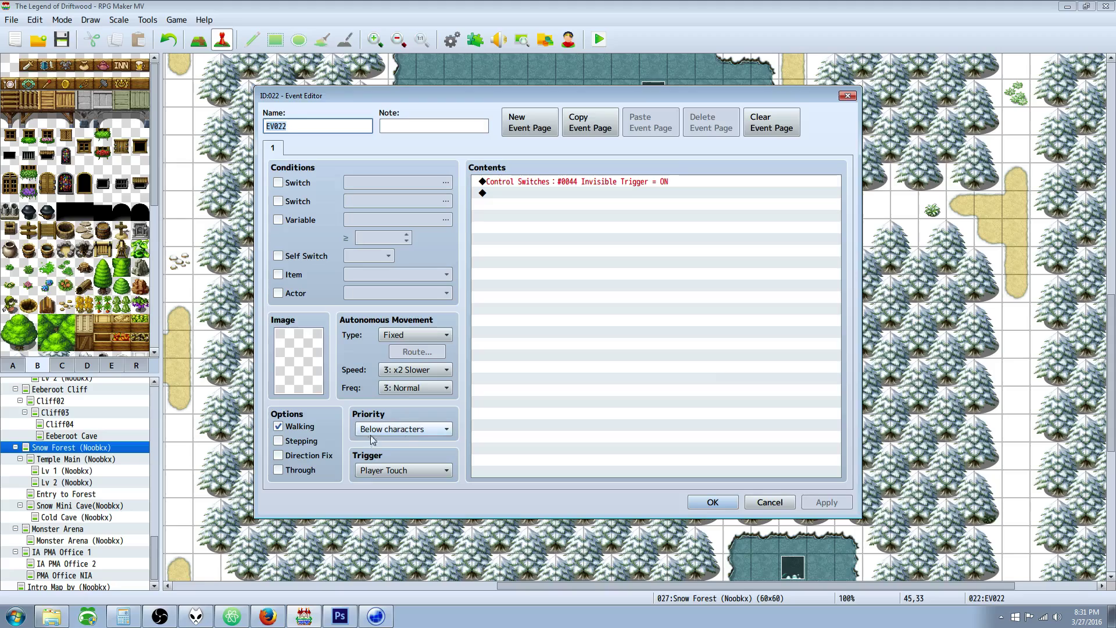
{"action": "right_click", "coordinate": [515, 196]}
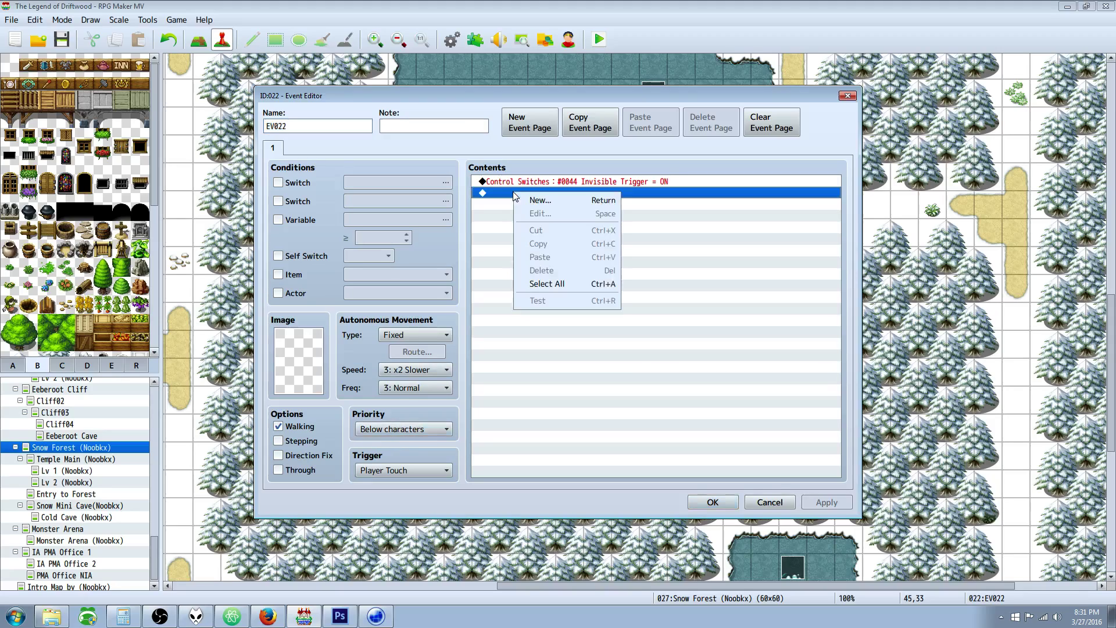
{"action": "left_click", "coordinate": [540, 200]}
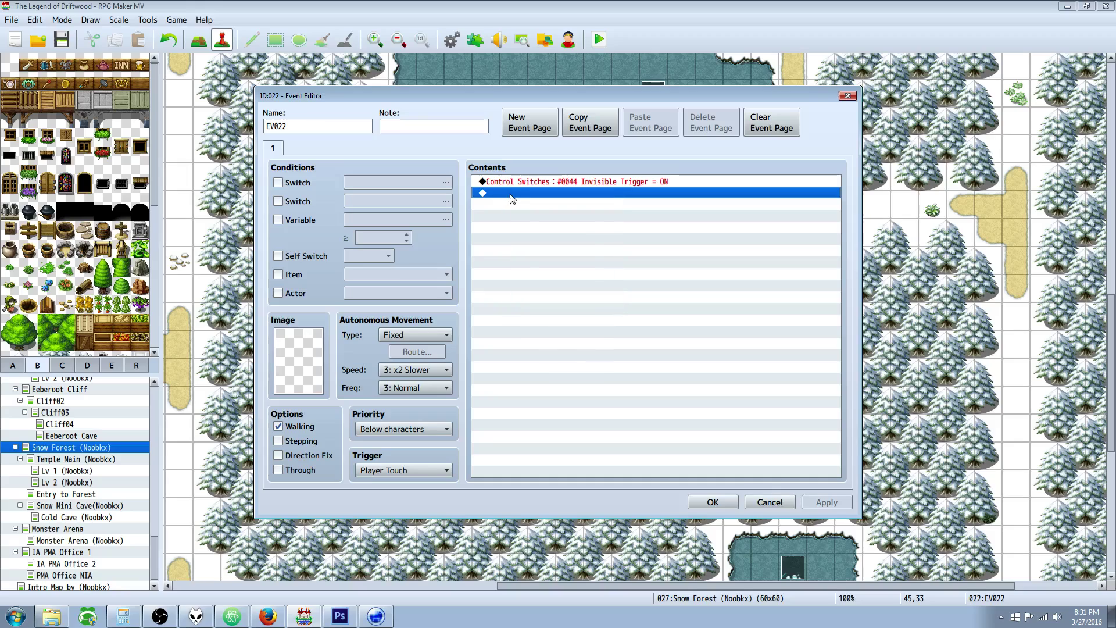
{"action": "left_click", "coordinate": [584, 284]}
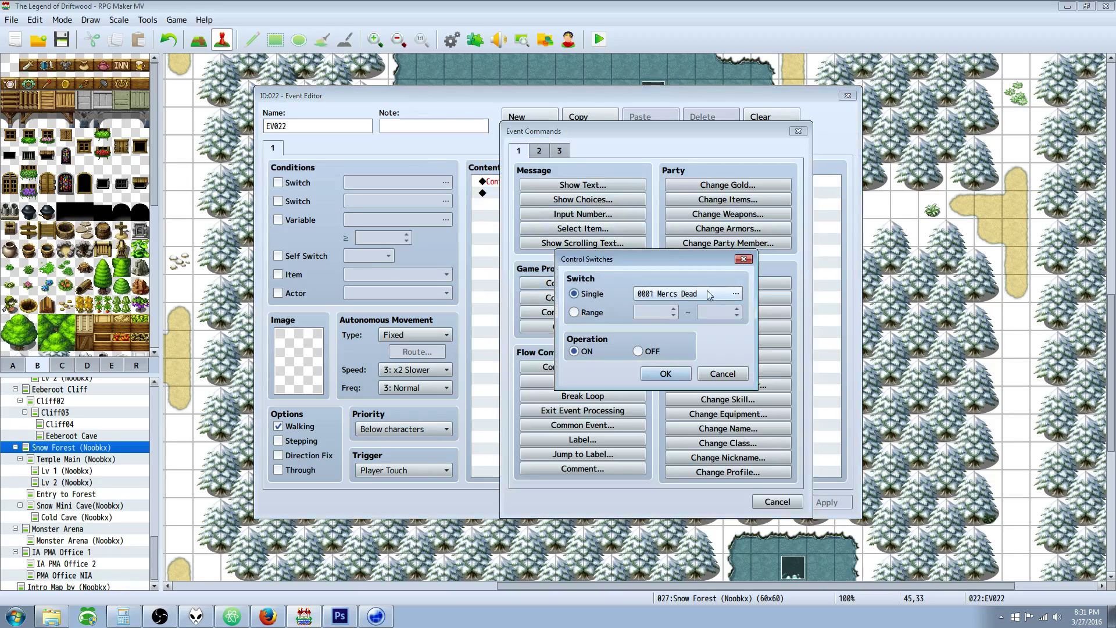
{"action": "left_click", "coordinate": [734, 297]}
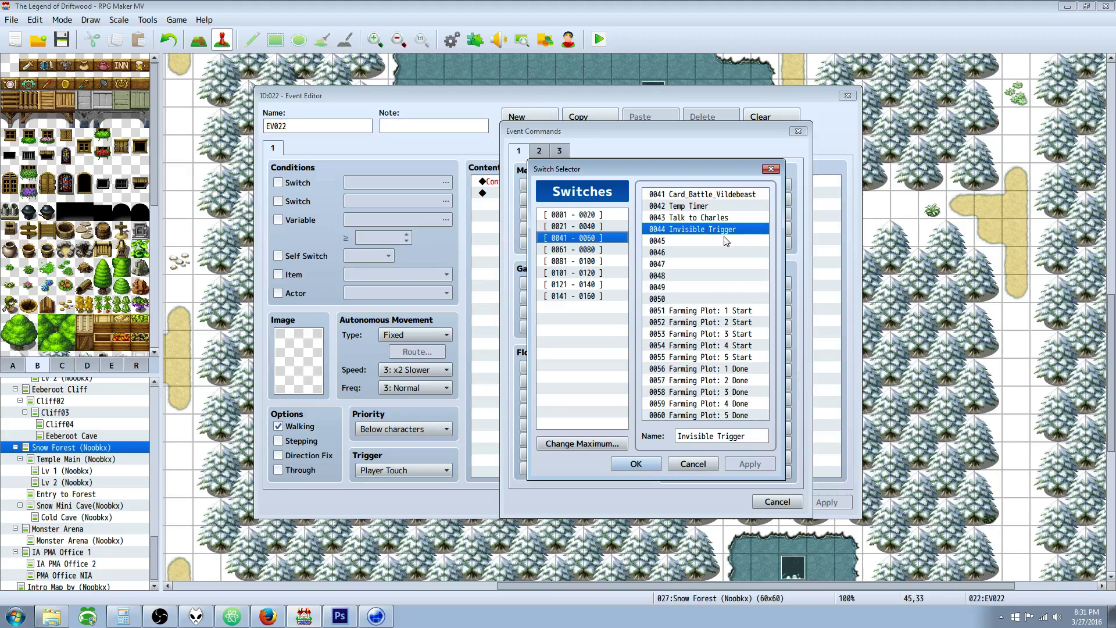
{"action": "left_click", "coordinate": [637, 464]}
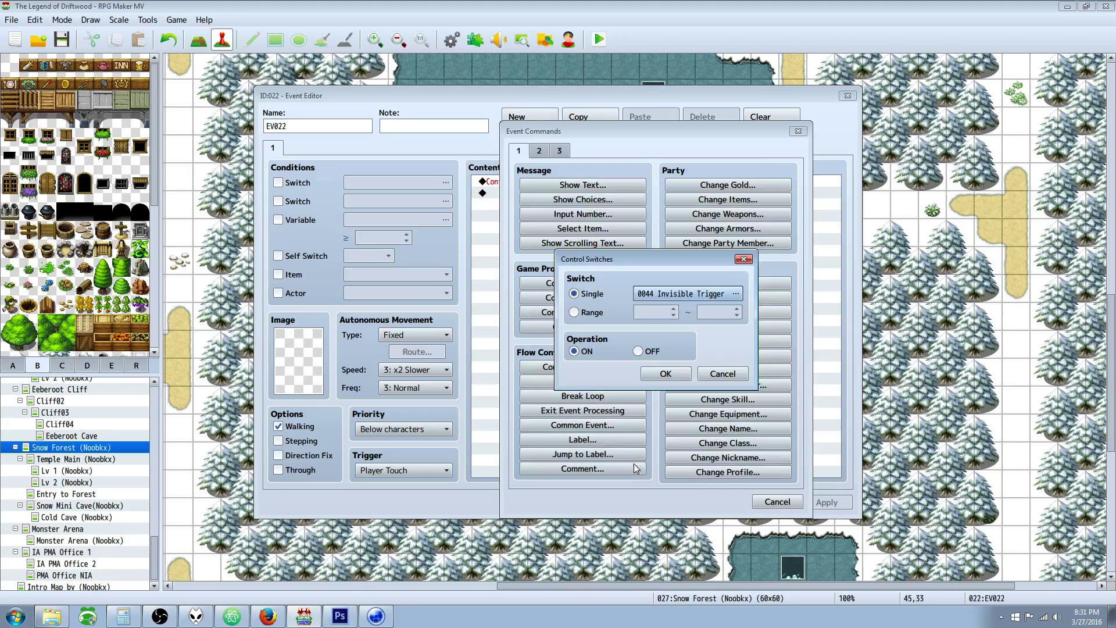
{"action": "left_click", "coordinate": [674, 370]}
{"action": "left_click", "coordinate": [596, 196]}
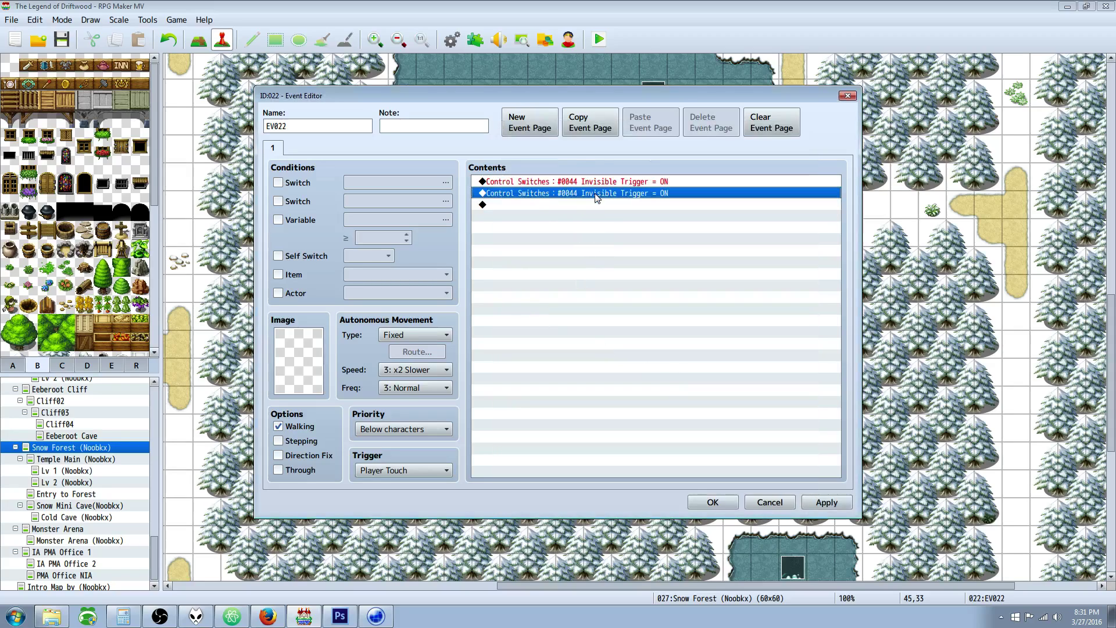
{"action": "key", "text": "Delete"}
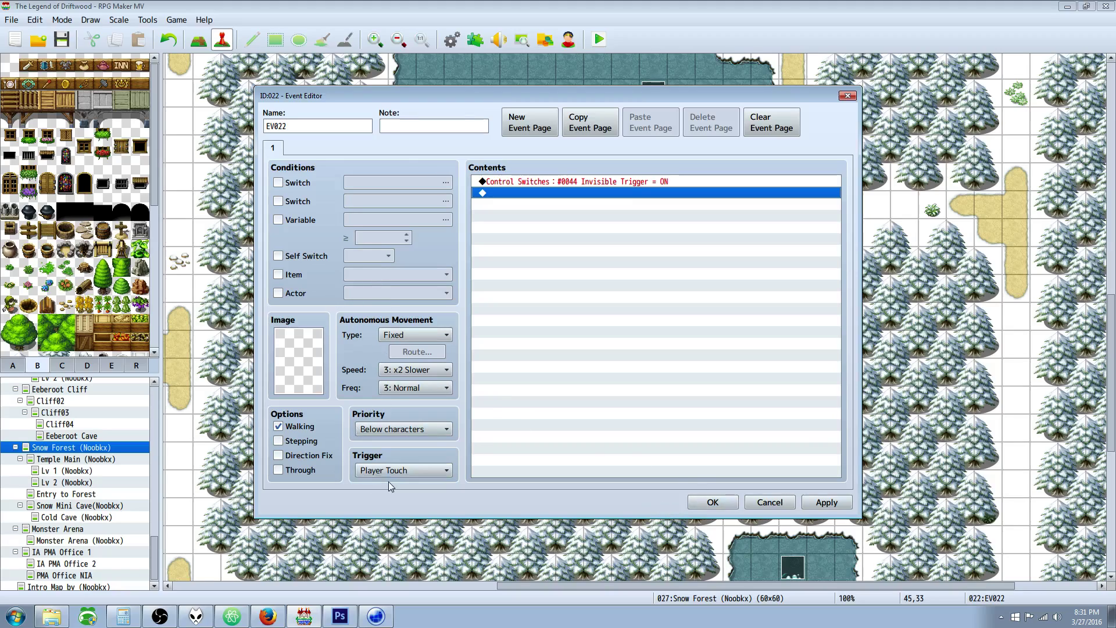
{"action": "left_click", "coordinate": [710, 503]}
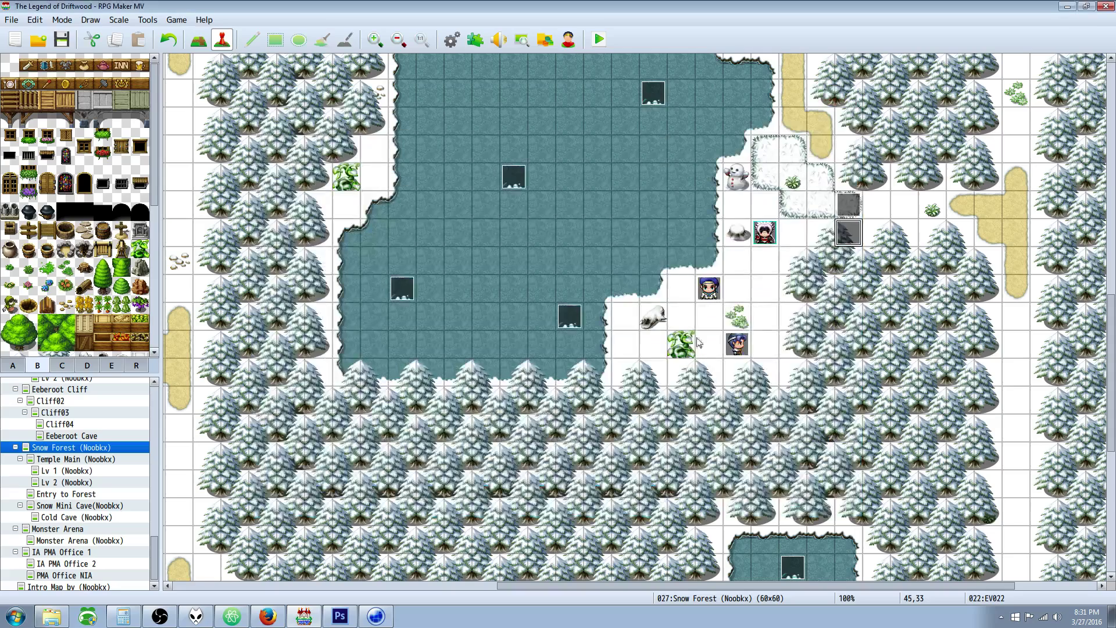
Inspect trigger event EV023, then copy and paste the trigger event.
{"action": "double_click", "coordinate": [849, 208]}
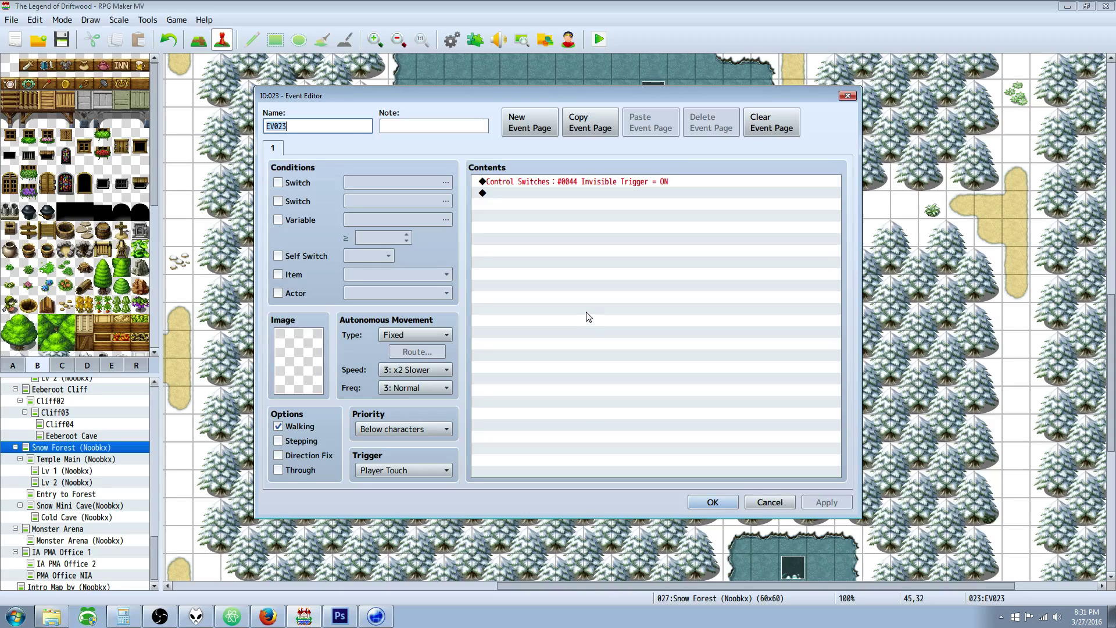
{"action": "left_click", "coordinate": [713, 502]}
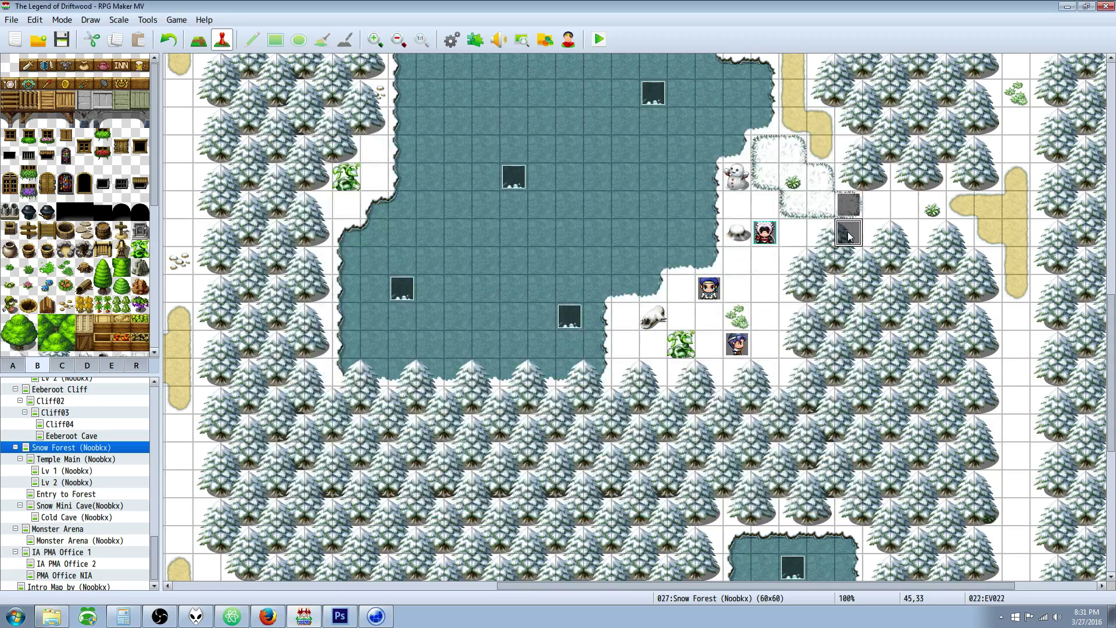
{"action": "right_click", "coordinate": [850, 236]}
{"action": "left_click", "coordinate": [872, 285]}
{"action": "key", "text": "ctrl+v"}
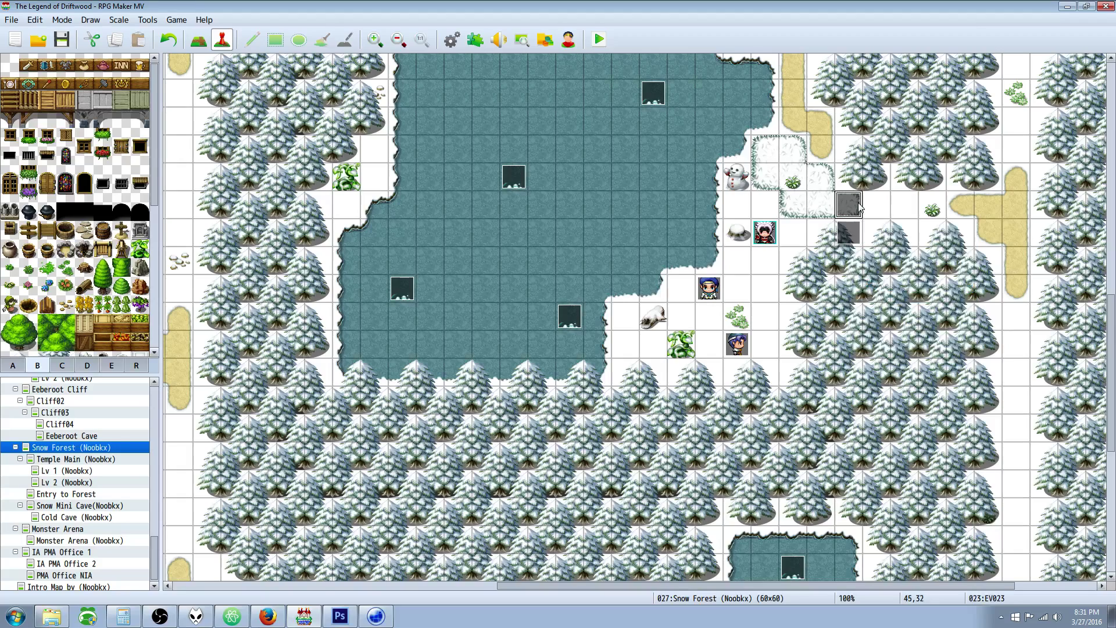
{"action": "right_click", "coordinate": [855, 204]}
{"action": "left_click", "coordinate": [848, 232]}
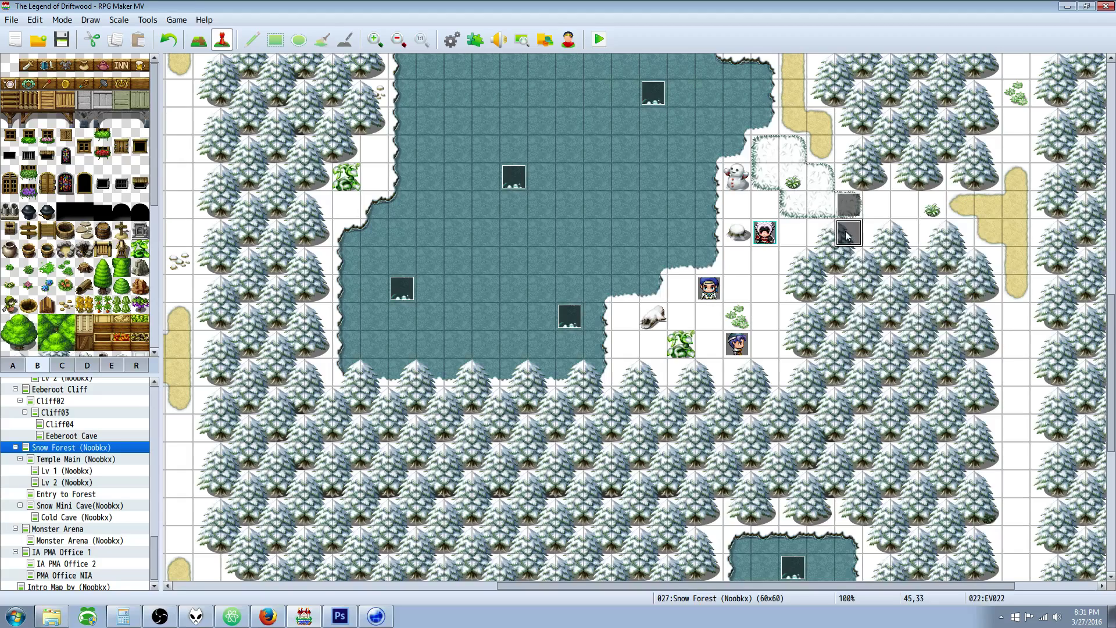
{"action": "right_click", "coordinate": [856, 201]}
{"action": "left_click", "coordinate": [833, 226]}
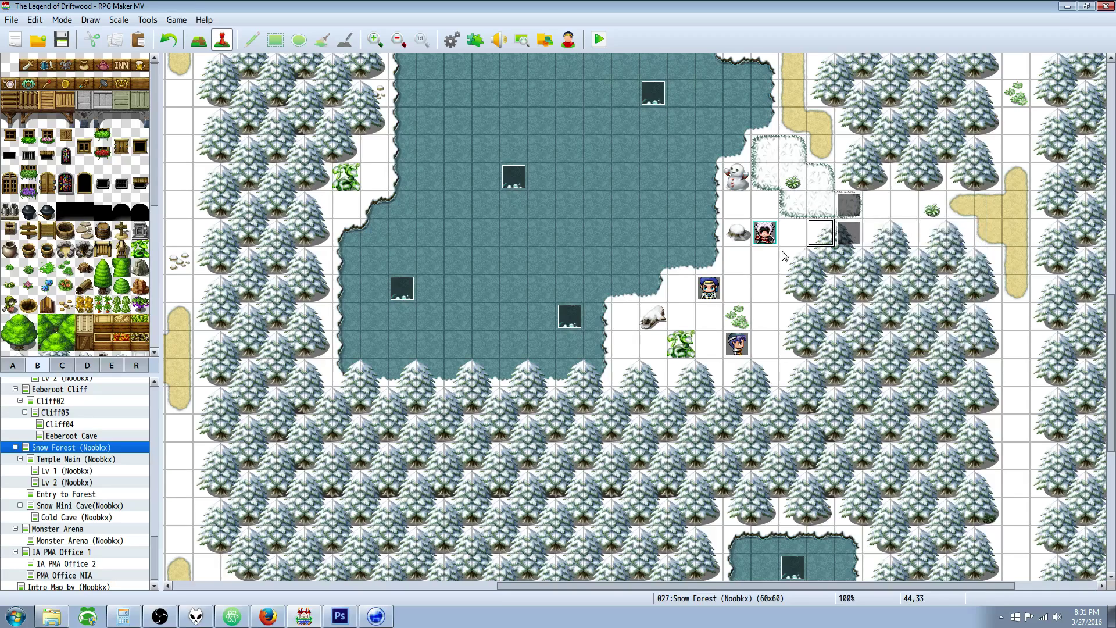
{"action": "left_click", "coordinate": [766, 238]}
Open the Event Editor of lower kid event EV021 at 41,37.
{"action": "left_click", "coordinate": [746, 347]}
{"action": "right_click", "coordinate": [746, 347]}
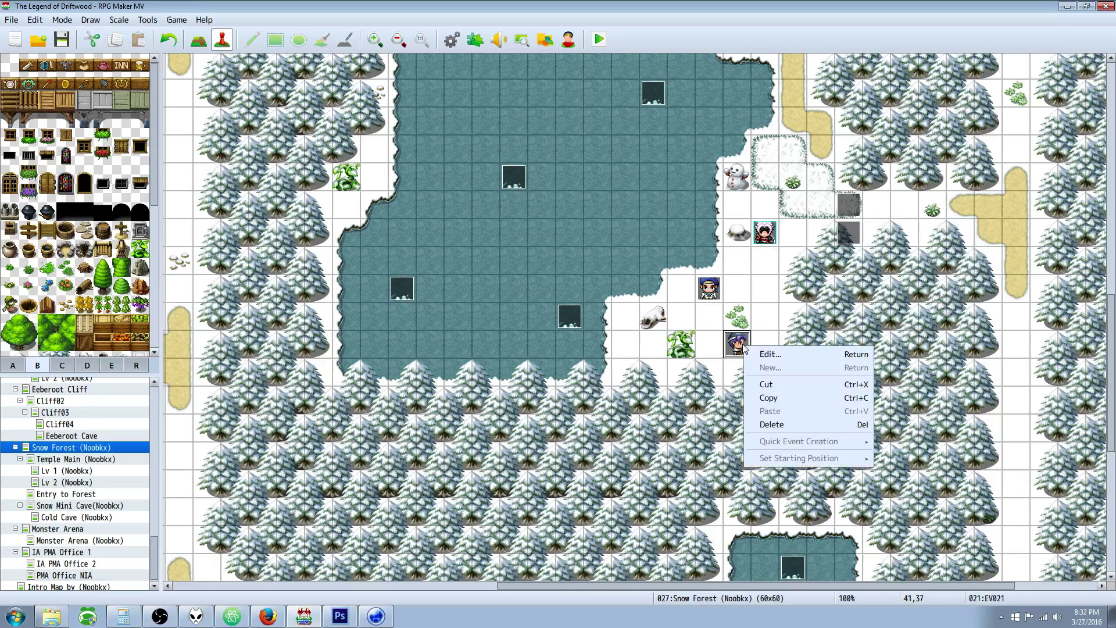
{"action": "left_click", "coordinate": [779, 355]}
Duplicate EV021's first page as page 2, and make page 1's movement Fixed.
{"action": "left_click", "coordinate": [551, 218]}
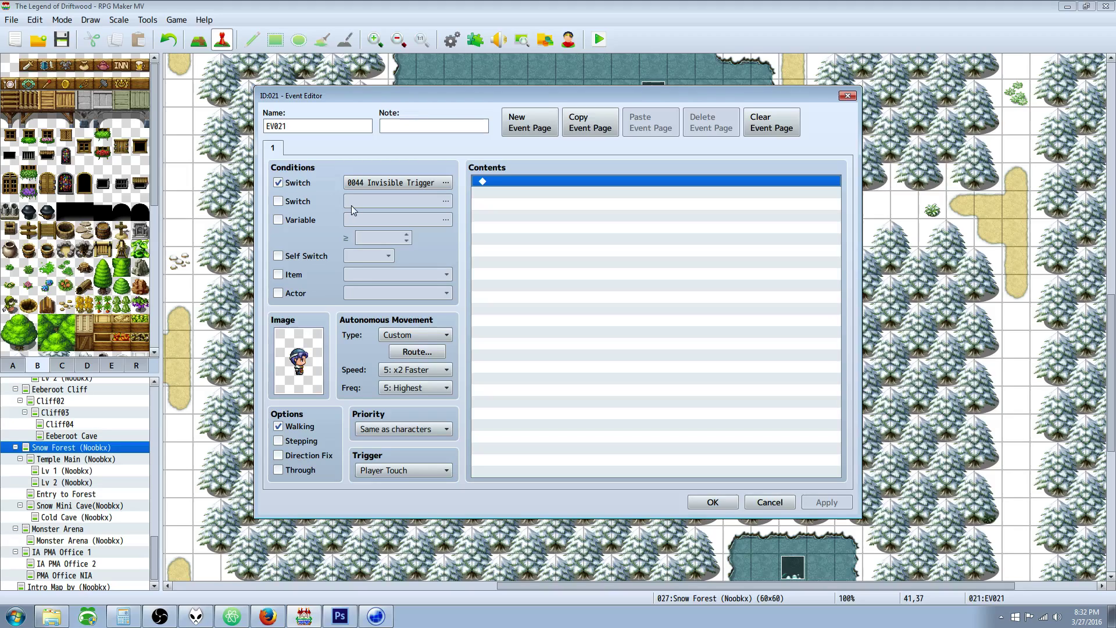
{"action": "left_click", "coordinate": [593, 128]}
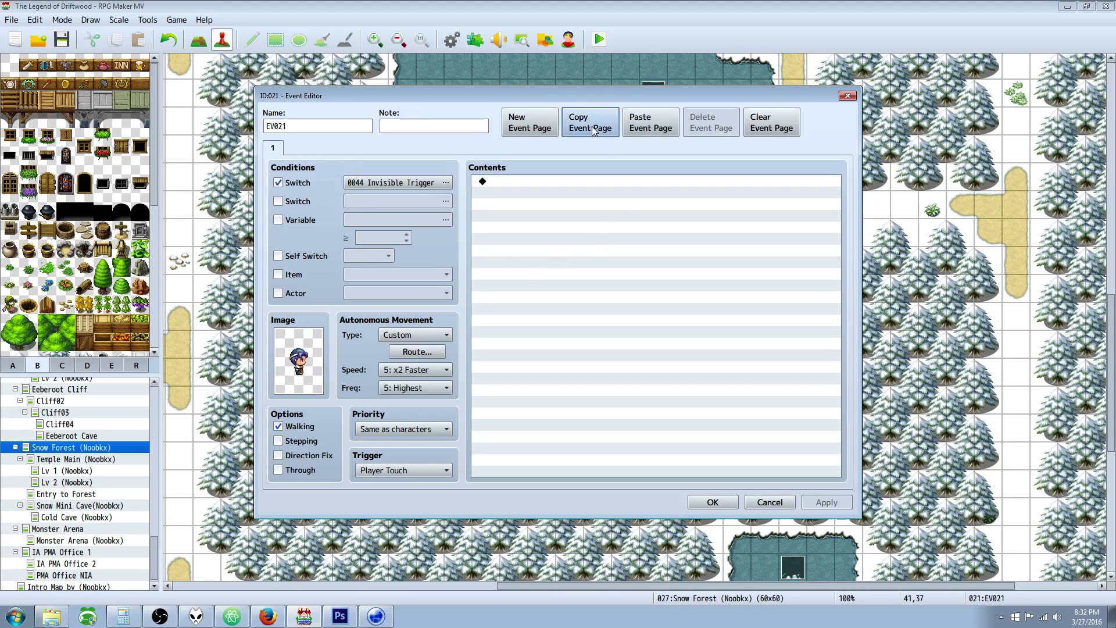
{"action": "left_click", "coordinate": [652, 124]}
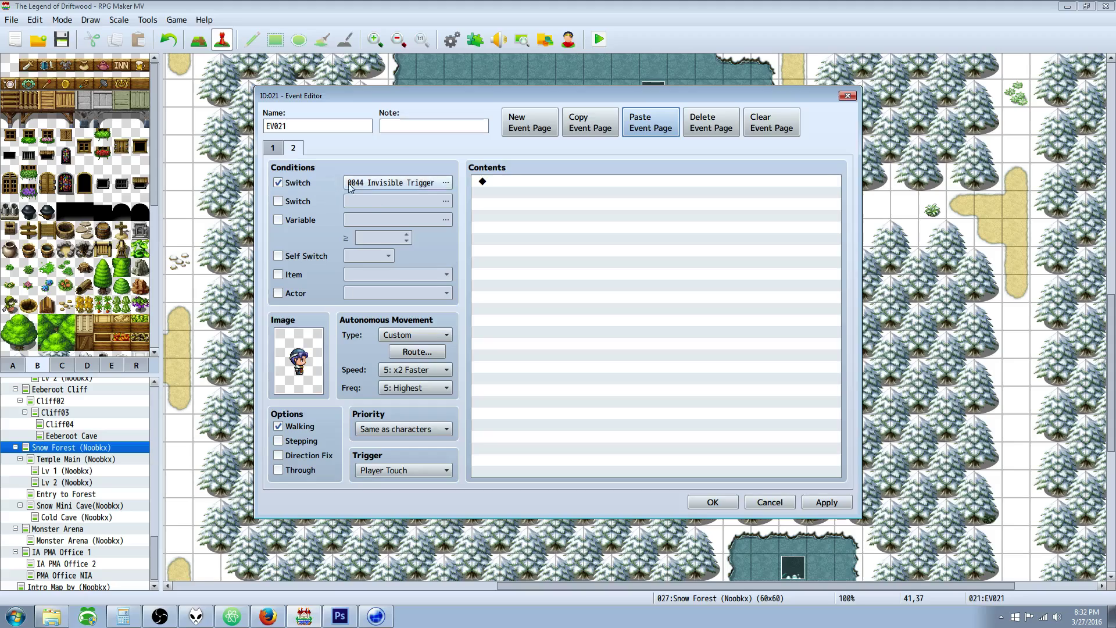
{"action": "left_click", "coordinate": [273, 147]}
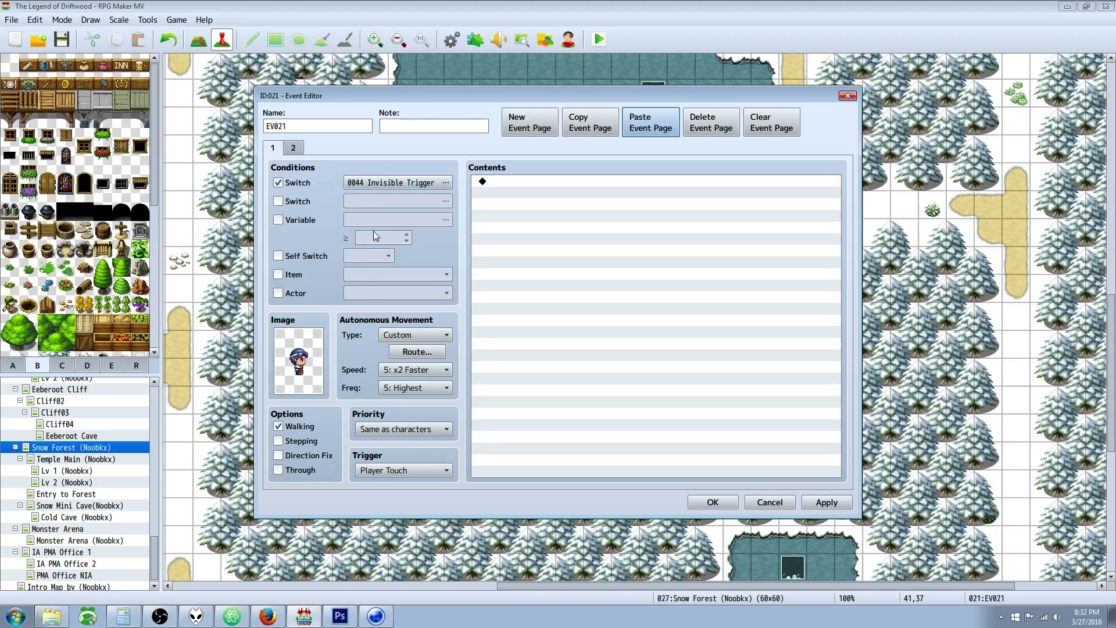
{"action": "left_click", "coordinate": [414, 336]}
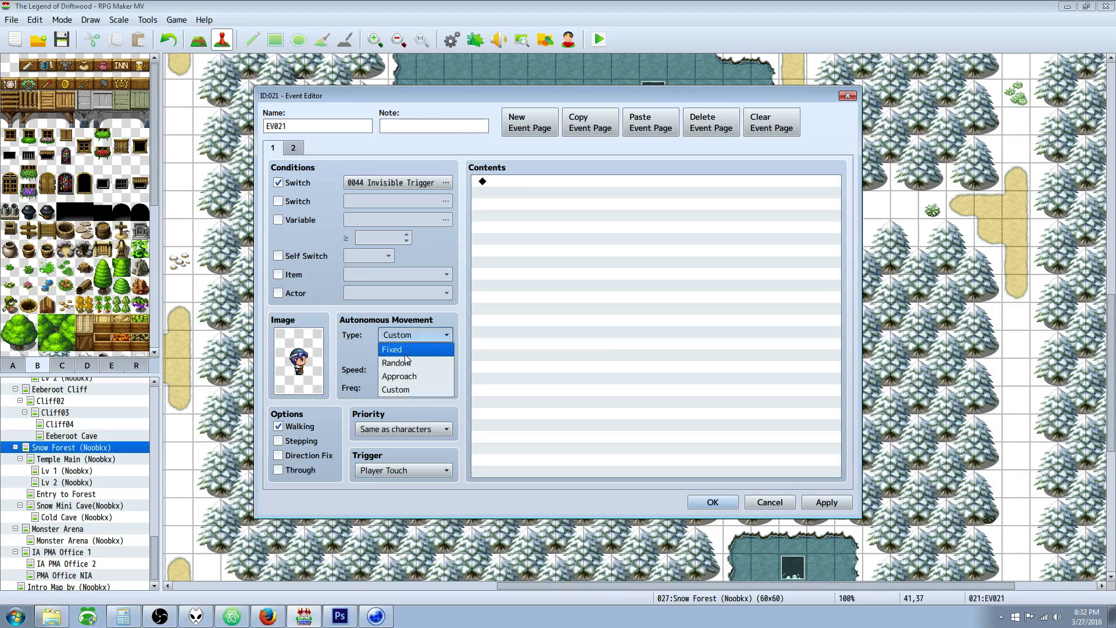
{"action": "left_click", "coordinate": [416, 347]}
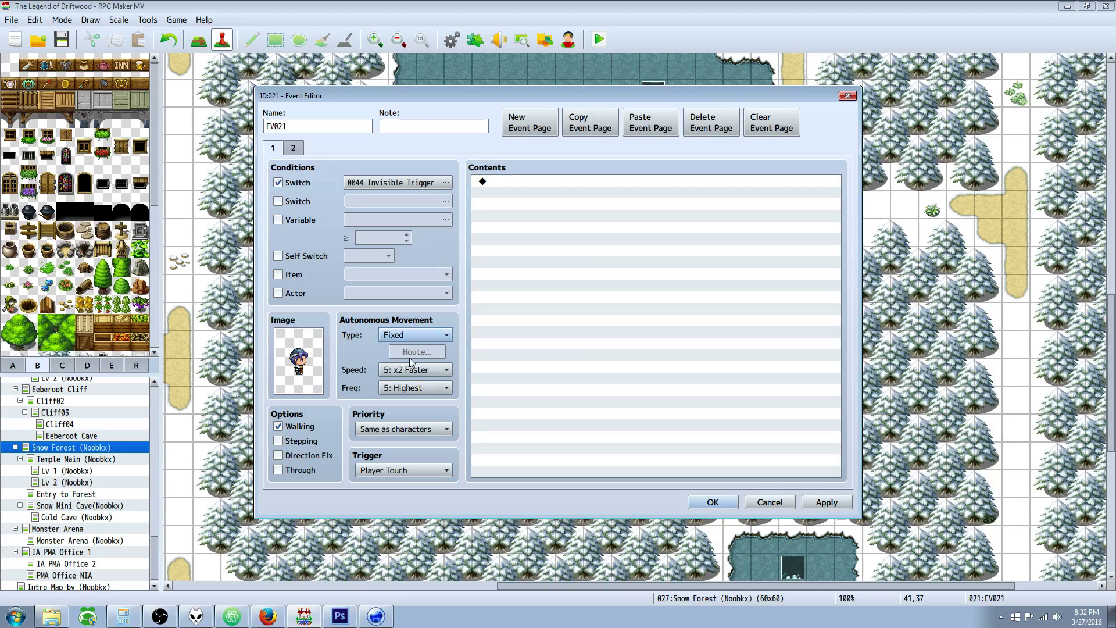
Set the trigger to Action Button on both of EV021's pages.
{"action": "left_click", "coordinate": [390, 473]}
{"action": "left_click", "coordinate": [390, 483]}
{"action": "left_click", "coordinate": [294, 149]}
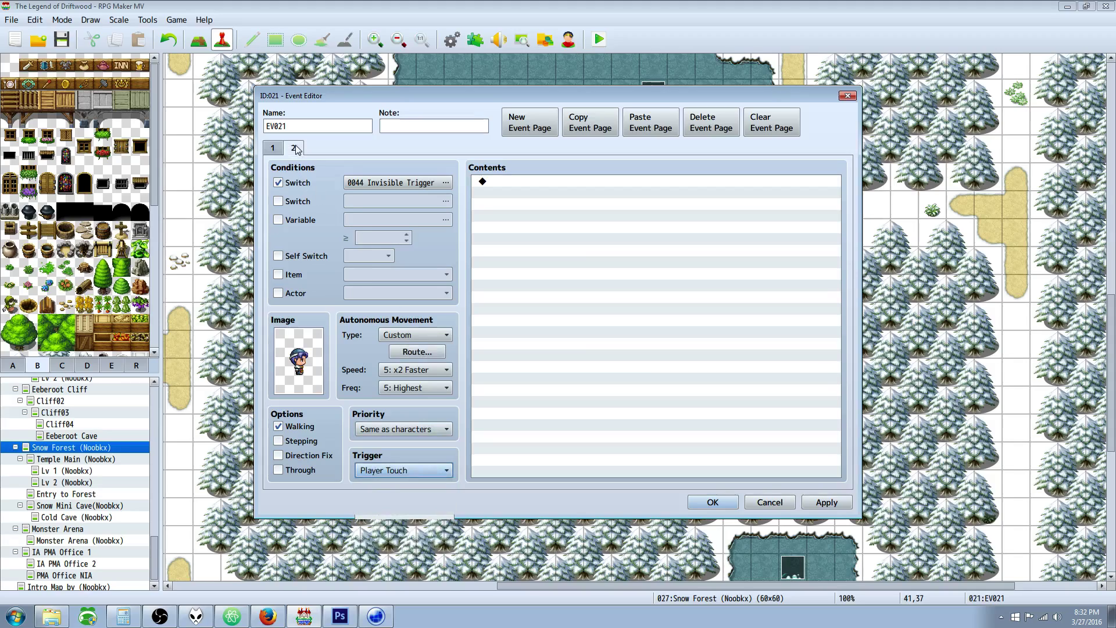
{"action": "left_click", "coordinate": [396, 472]}
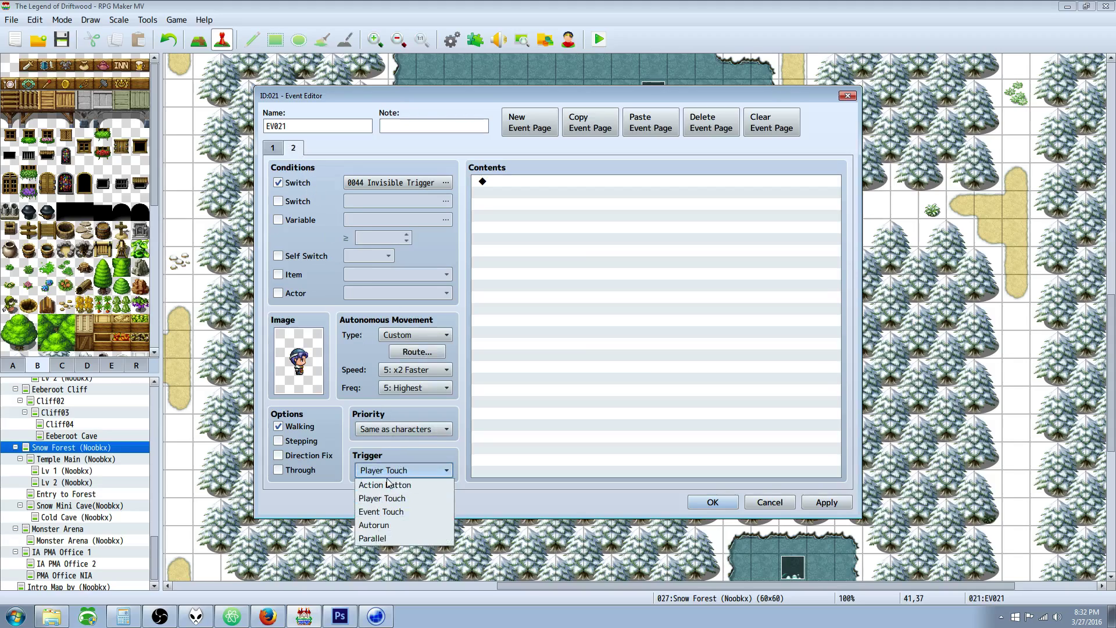
{"action": "left_click", "coordinate": [388, 484]}
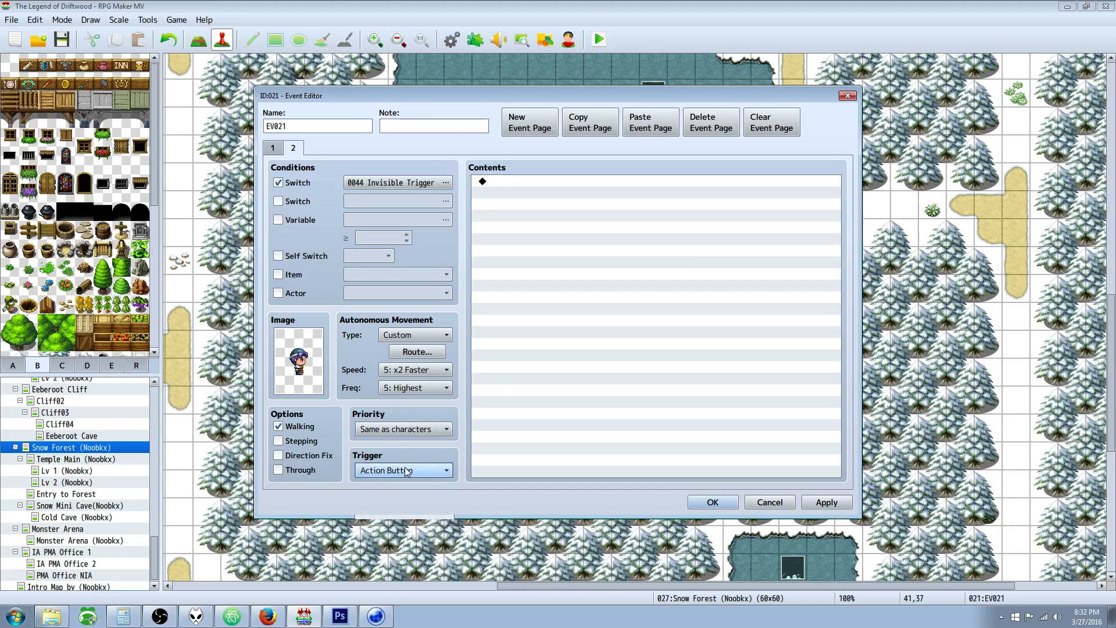
Try Parallel and Autorun triggers on page 2, then settle back on Action Button.
{"action": "left_click", "coordinate": [400, 472]}
{"action": "left_click", "coordinate": [400, 473]}
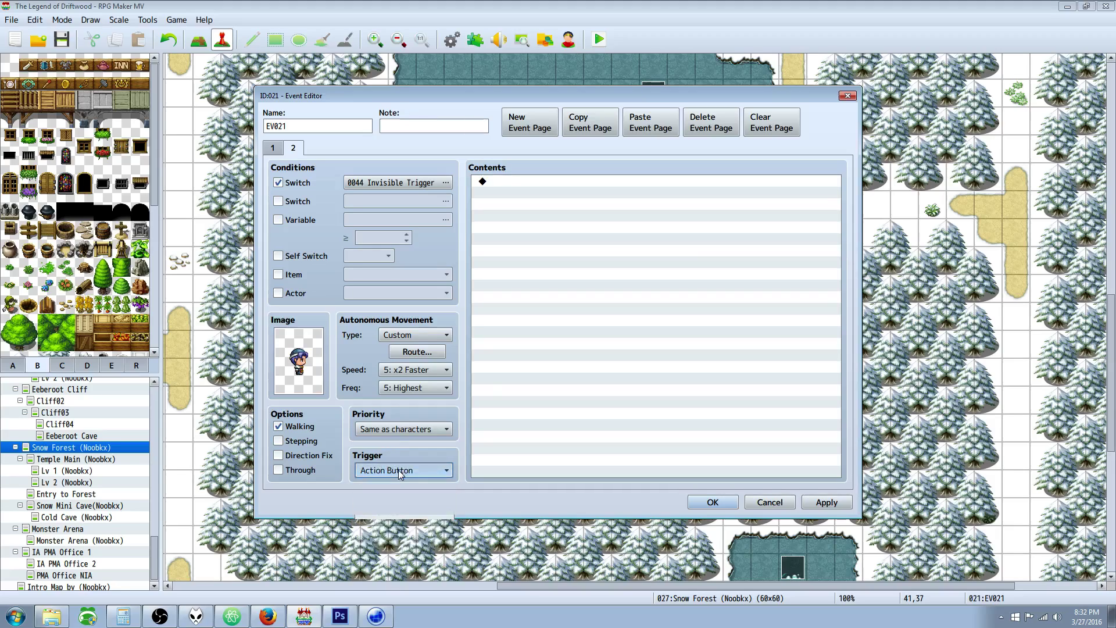
{"action": "left_click", "coordinate": [399, 472]}
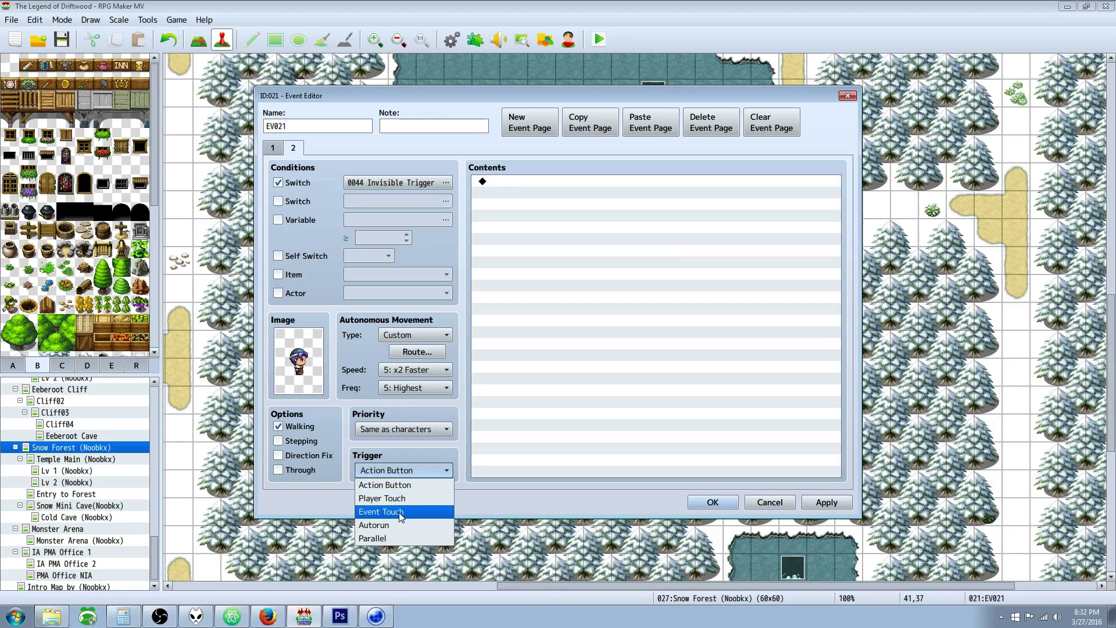
{"action": "left_click", "coordinate": [392, 539]}
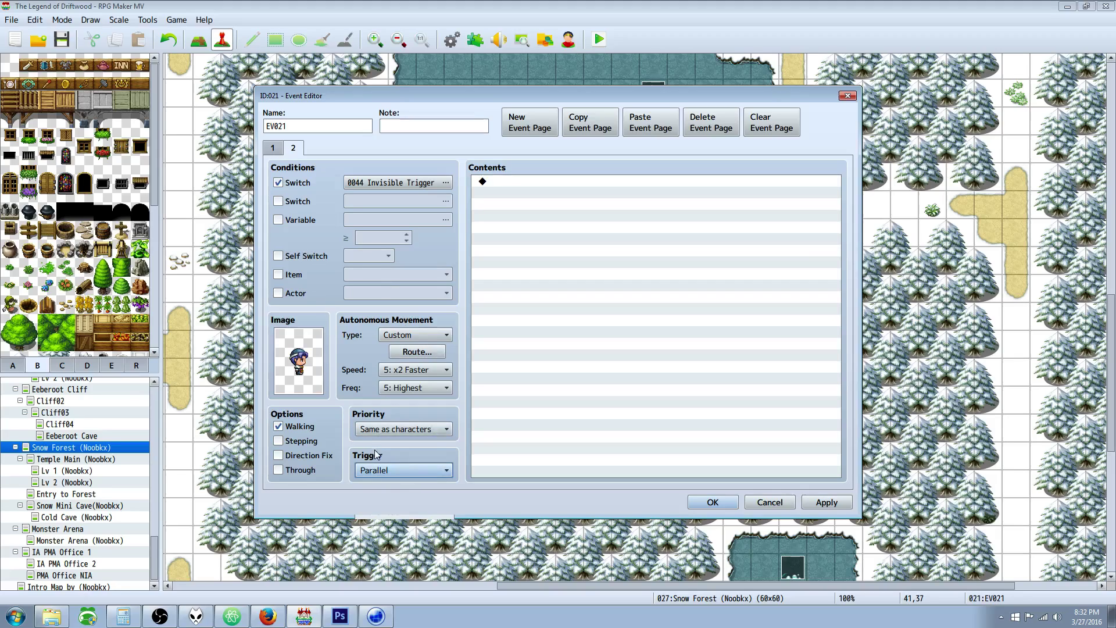
{"action": "left_click", "coordinate": [379, 470]}
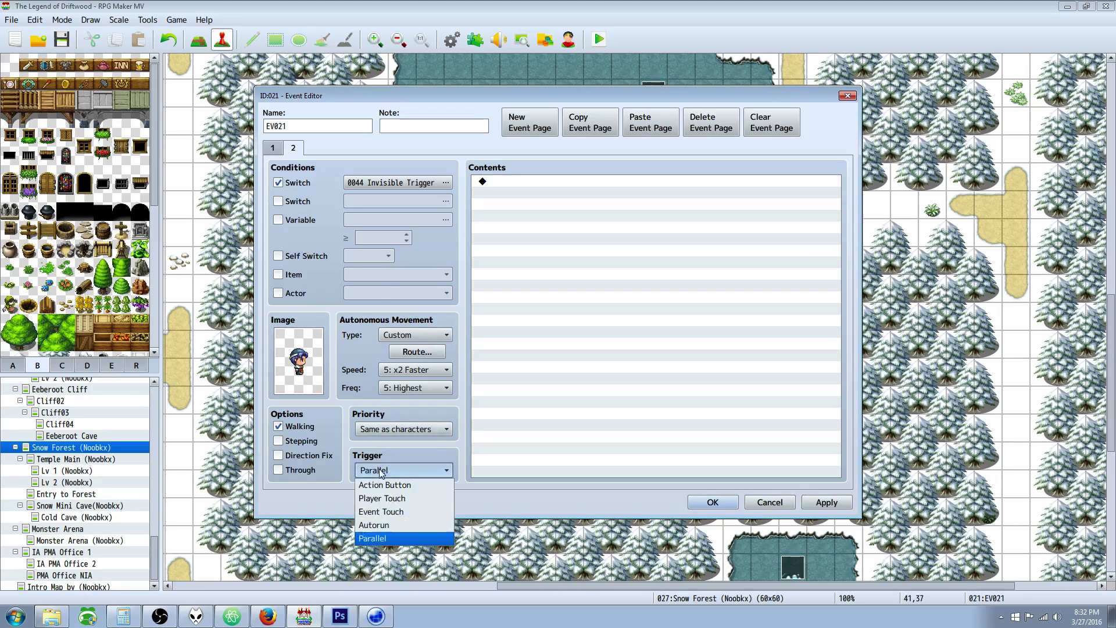
{"action": "left_click", "coordinate": [386, 541]}
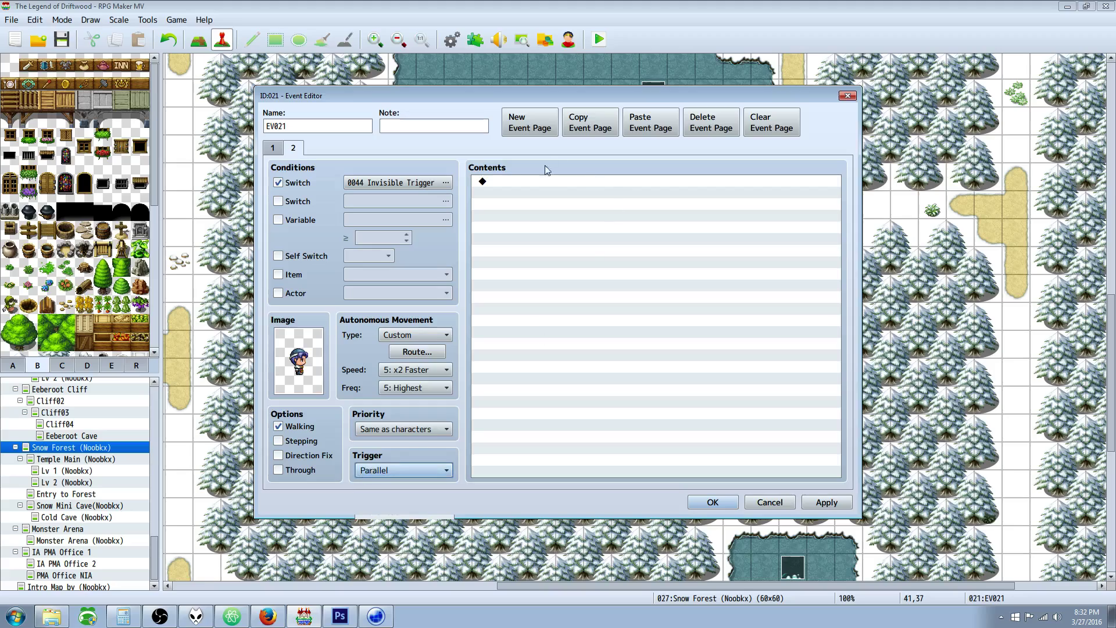
{"action": "left_click", "coordinate": [419, 470]}
{"action": "left_click", "coordinate": [409, 482]}
{"action": "left_click", "coordinate": [386, 471]}
{"action": "left_click", "coordinate": [375, 525]}
{"action": "left_click", "coordinate": [395, 472]}
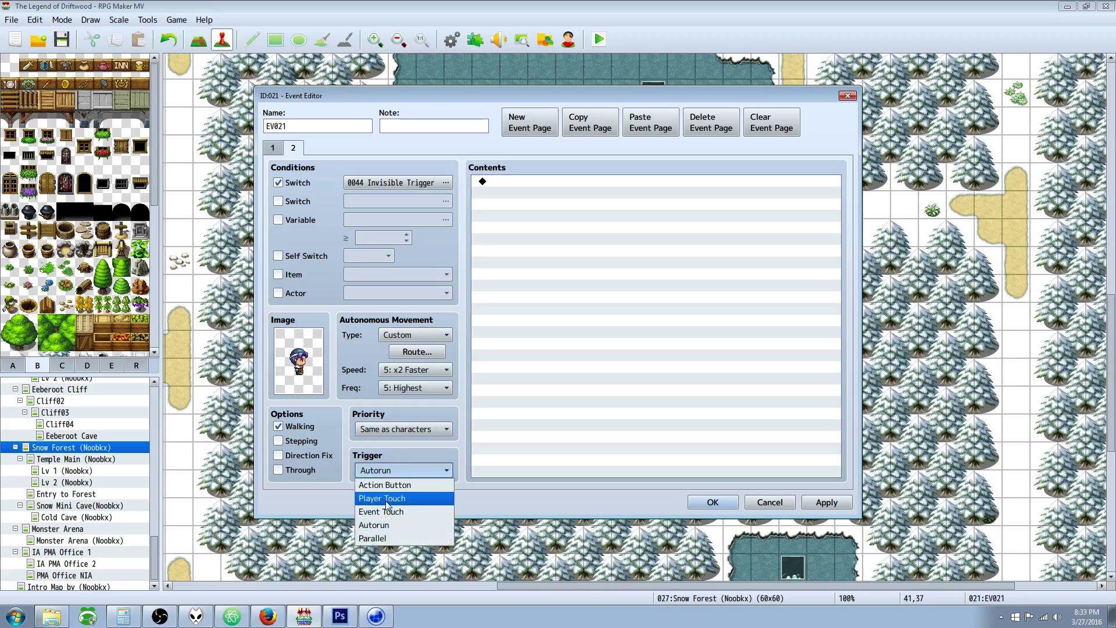
{"action": "left_click", "coordinate": [375, 525]}
{"action": "left_click", "coordinate": [407, 471]}
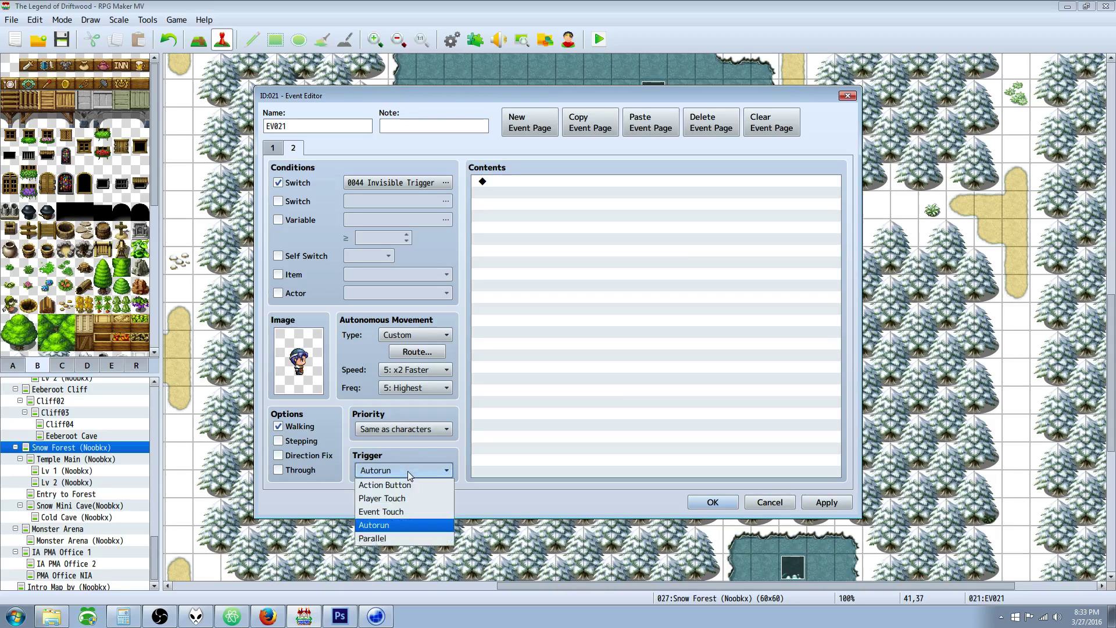
{"action": "left_click", "coordinate": [403, 486]}
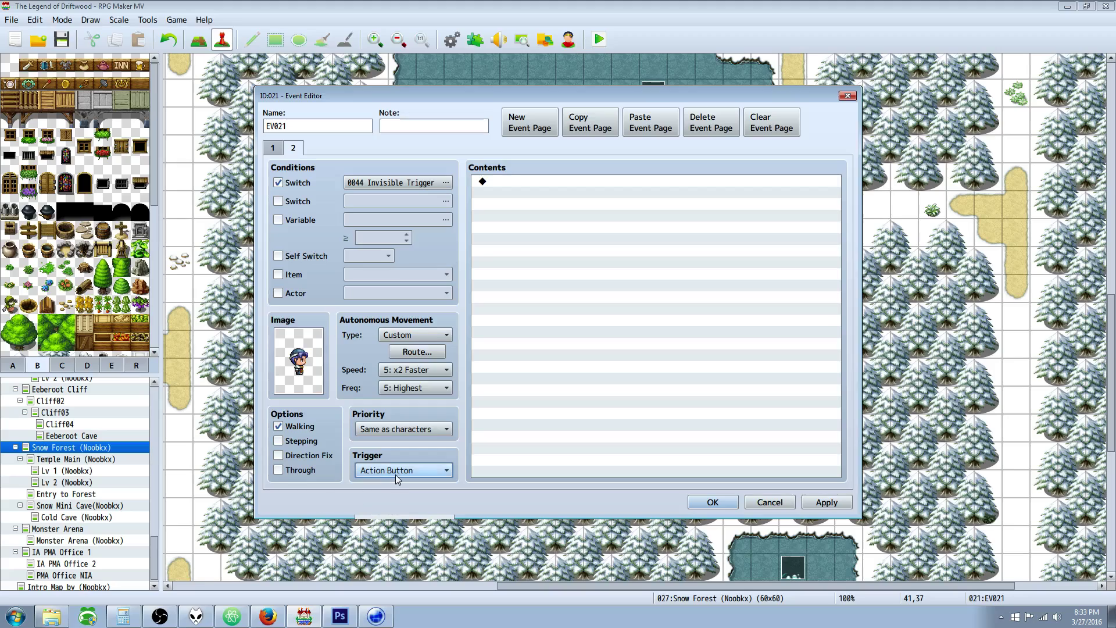
Compare both pages, keeping page 1 Fixed and page 2 Custom movement.
{"action": "left_click", "coordinate": [279, 150]}
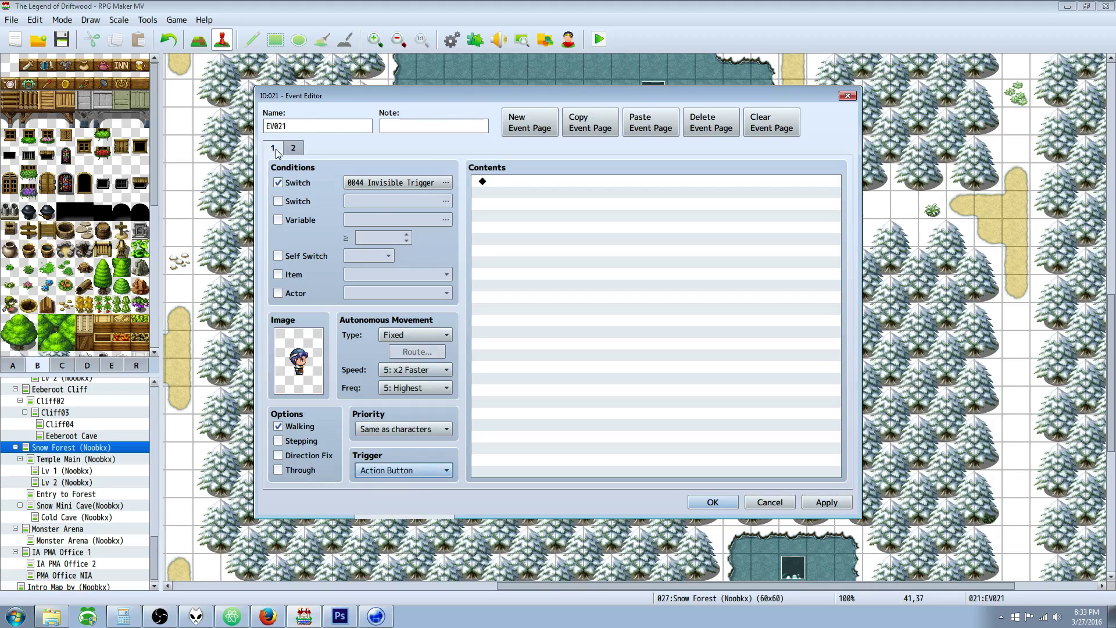
{"action": "left_click", "coordinate": [292, 150]}
{"action": "left_click", "coordinate": [282, 151]}
{"action": "left_click", "coordinate": [294, 150]}
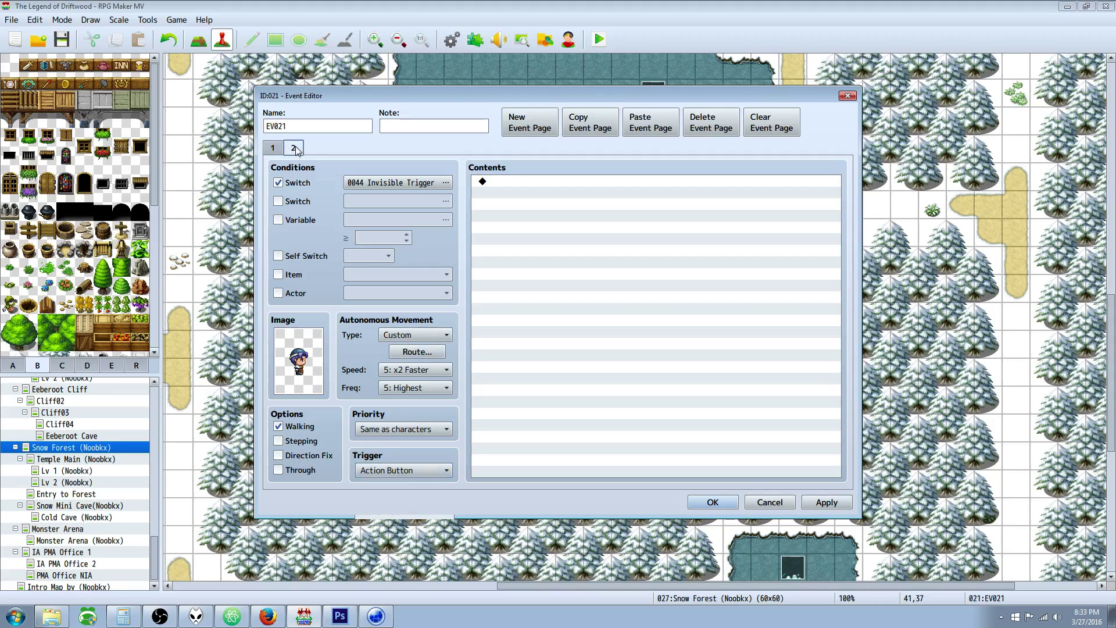
{"action": "left_click", "coordinate": [273, 150]}
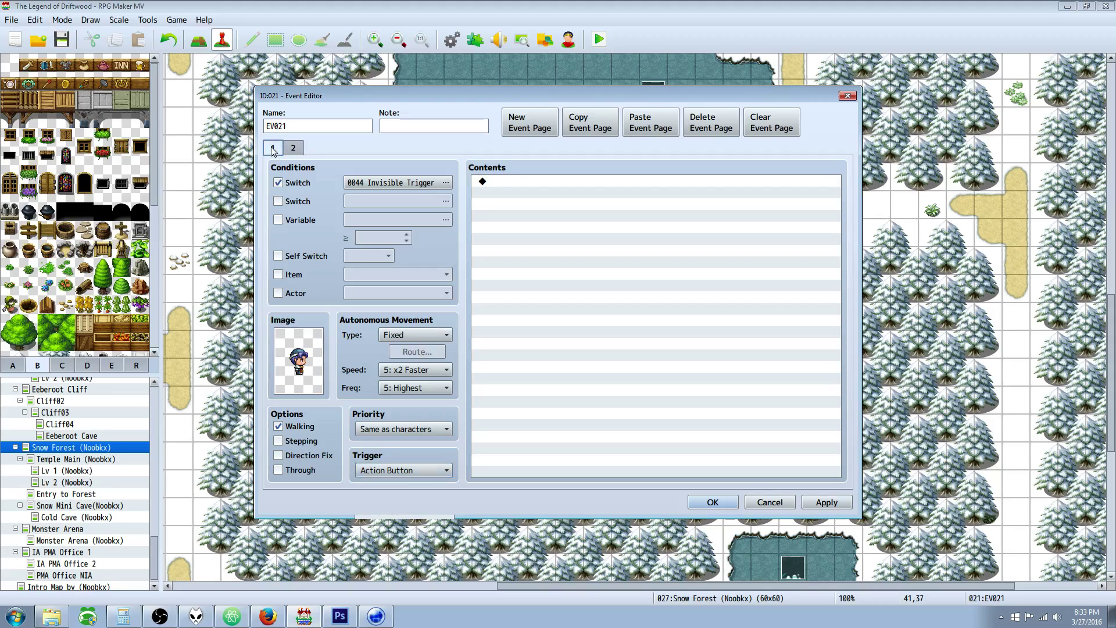
{"action": "left_click", "coordinate": [409, 336]}
{"action": "left_click", "coordinate": [401, 346]}
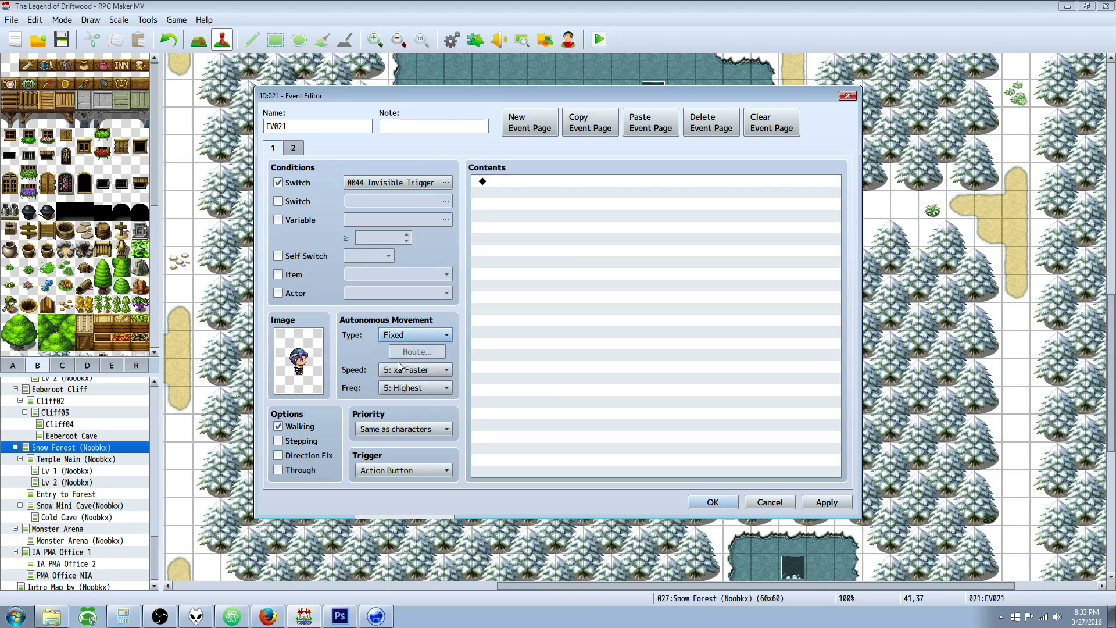
{"action": "left_click", "coordinate": [294, 150]}
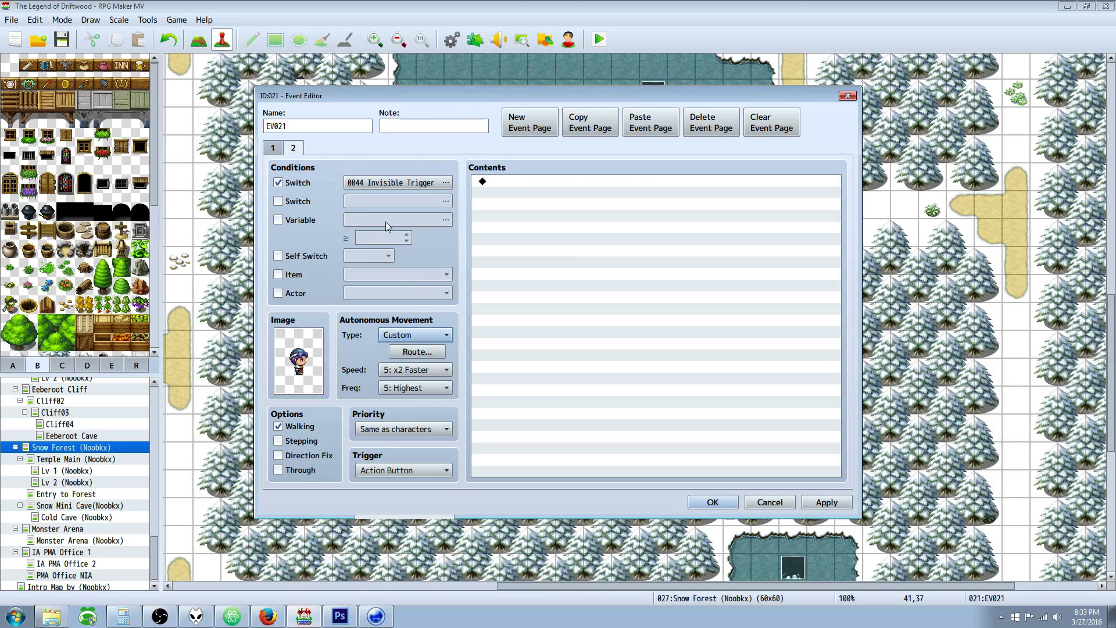
Set page 2's route to repeat Right, Up, Up, Left, Left, Down, Down, Right.
{"action": "left_click", "coordinate": [418, 352]}
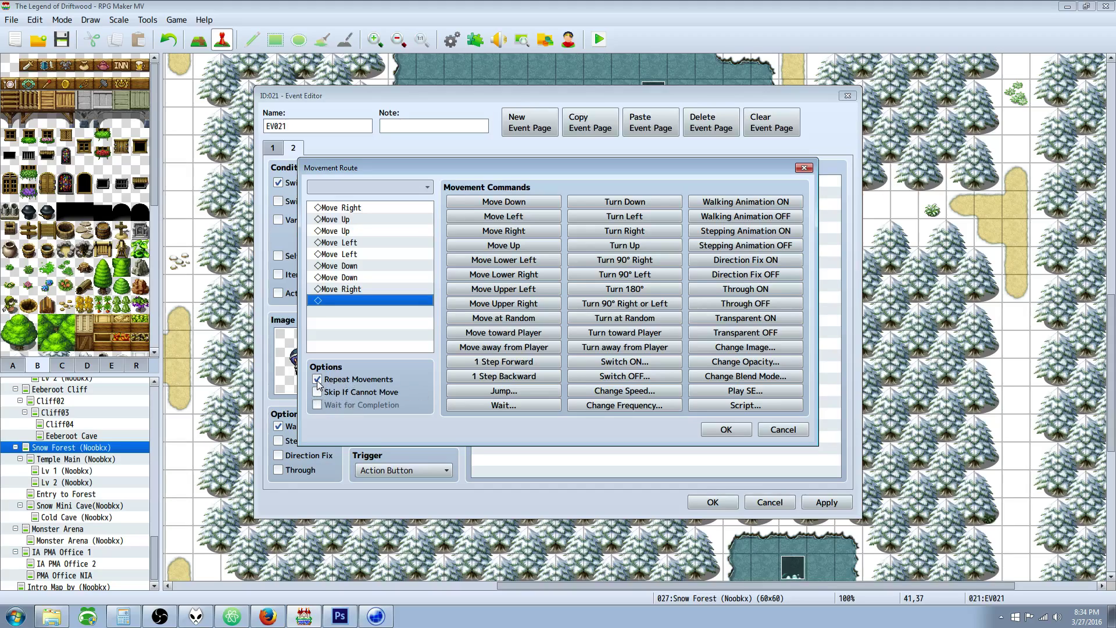
{"action": "left_click", "coordinate": [704, 432]}
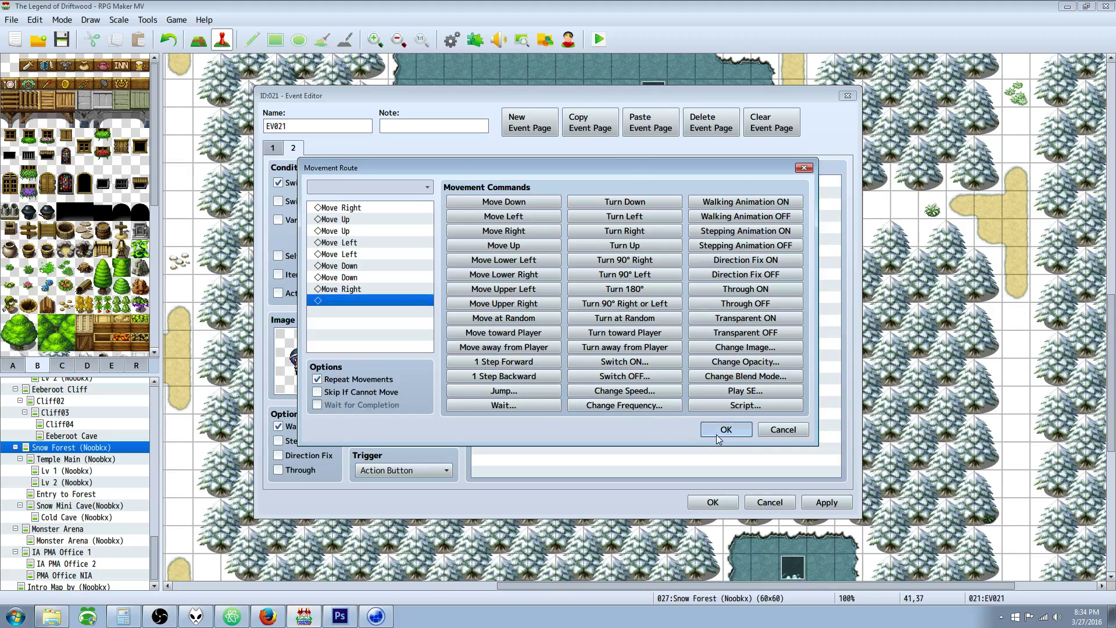
Remove page 1's switch condition, require 0044 Invisible Trigger on page 2, and close EV021.
{"action": "left_click", "coordinate": [273, 149]}
{"action": "left_click", "coordinate": [297, 184]}
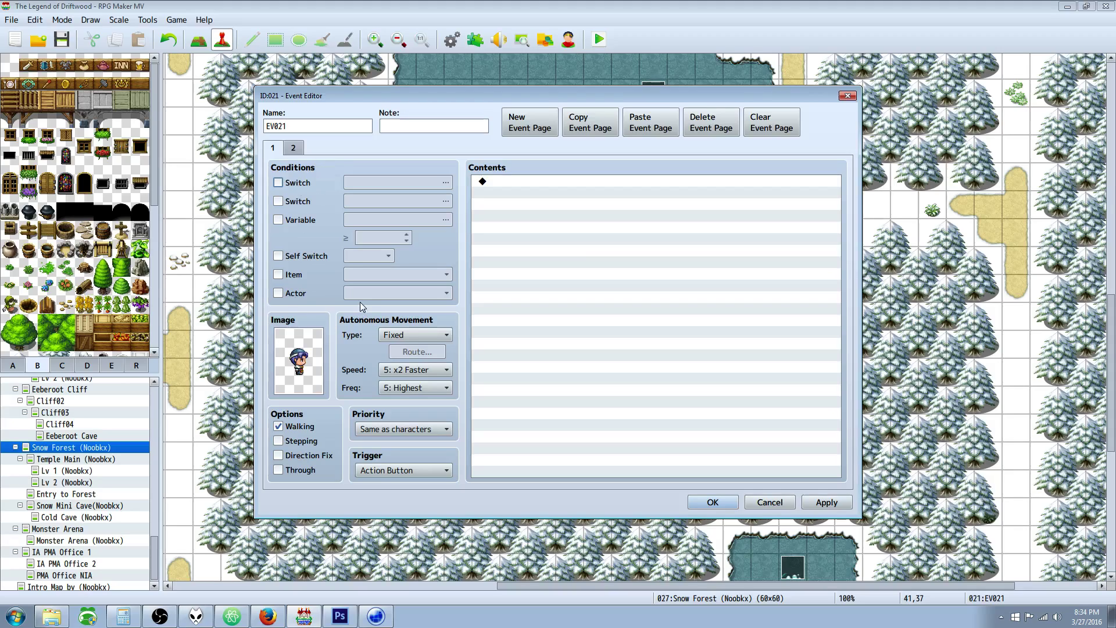
{"action": "left_click", "coordinate": [294, 148]}
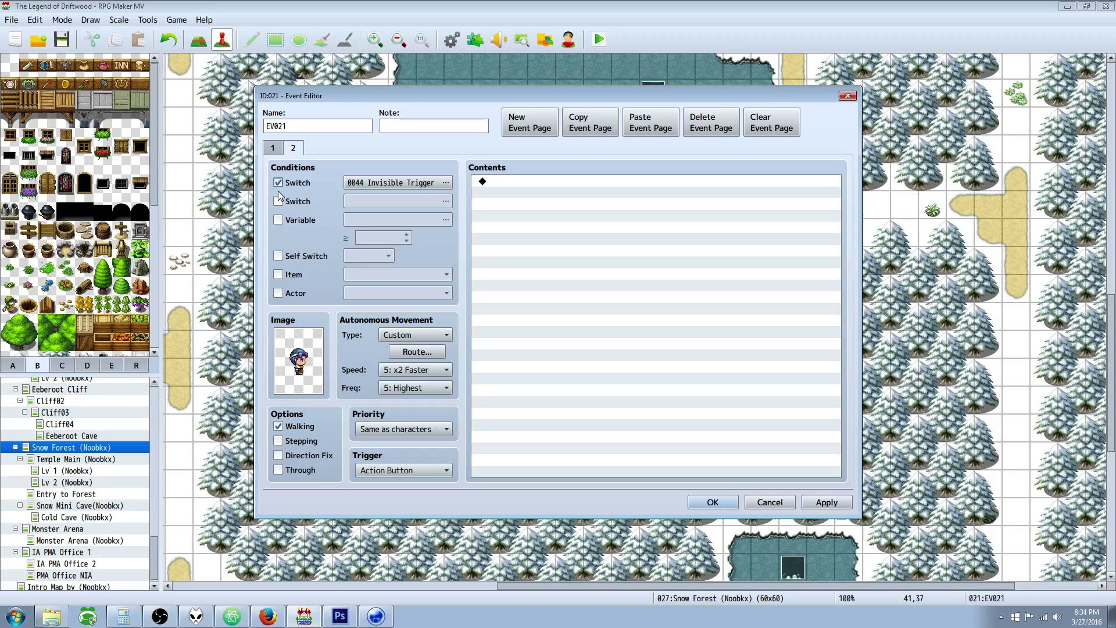
{"action": "left_click", "coordinate": [416, 184]}
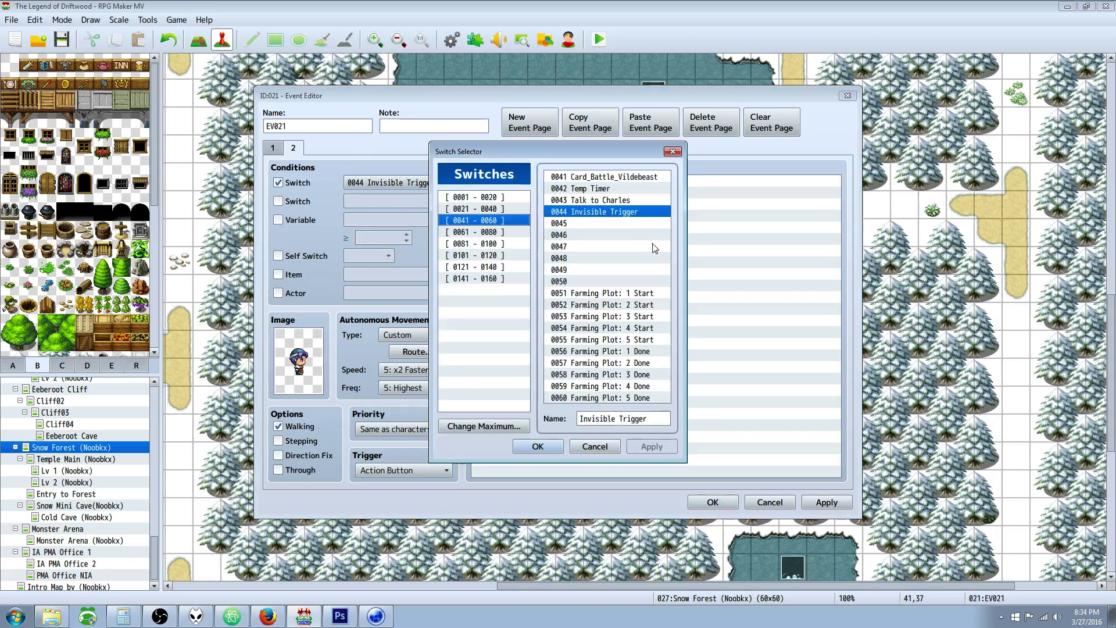
{"action": "left_click", "coordinate": [517, 447]}
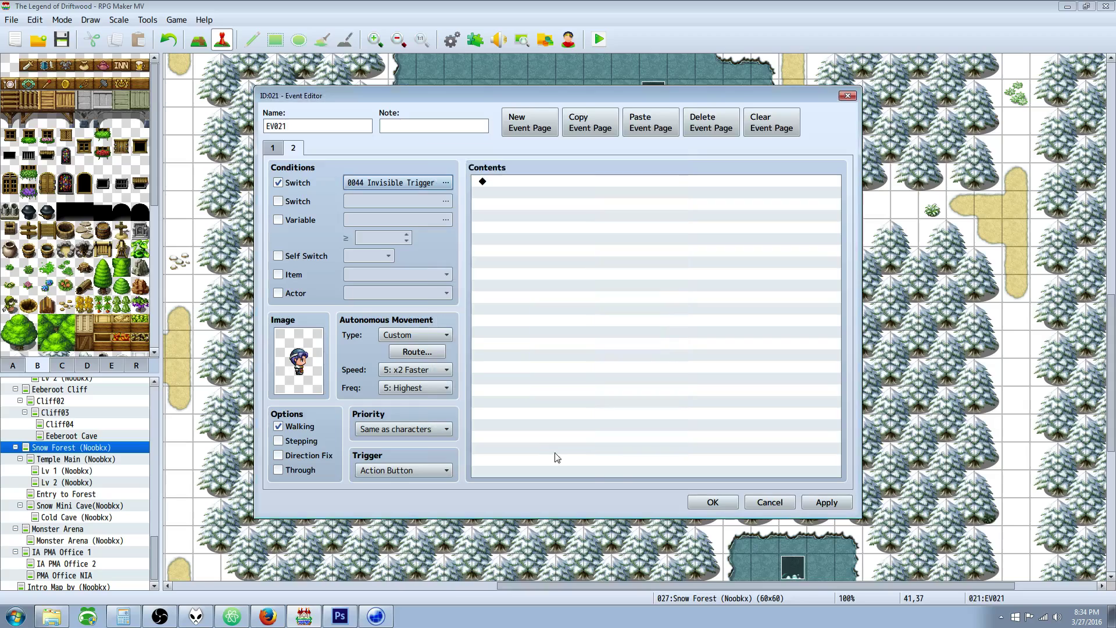
{"action": "left_click", "coordinate": [702, 504]}
Inspect trigger event EV022's switch-ON command and kid event EV020, closing both.
{"action": "double_click", "coordinate": [846, 233]}
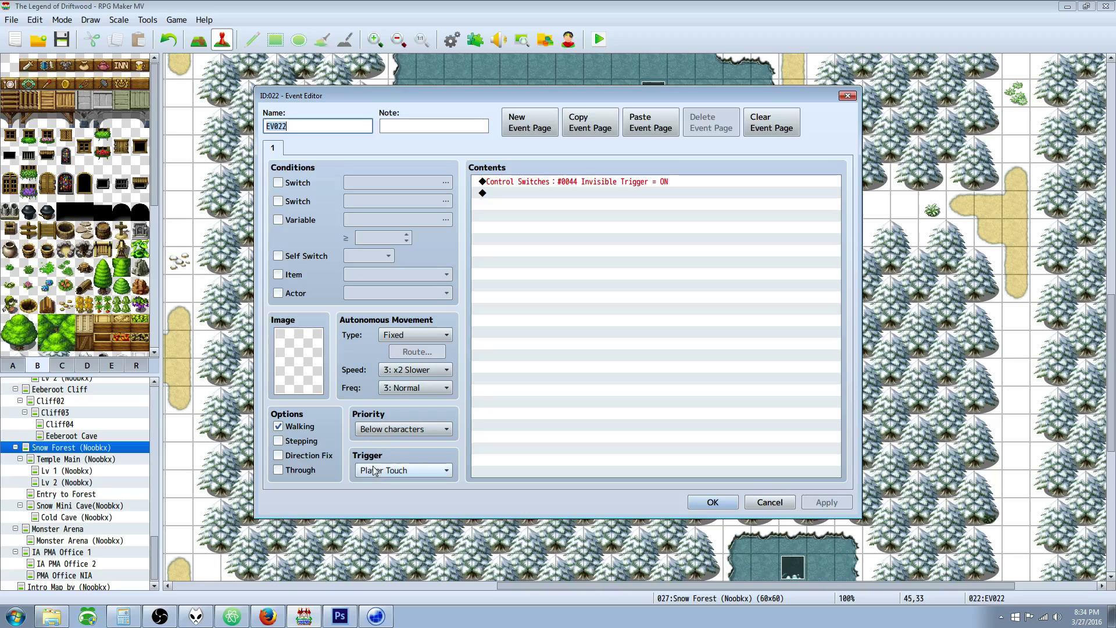
{"action": "left_click", "coordinate": [510, 182]}
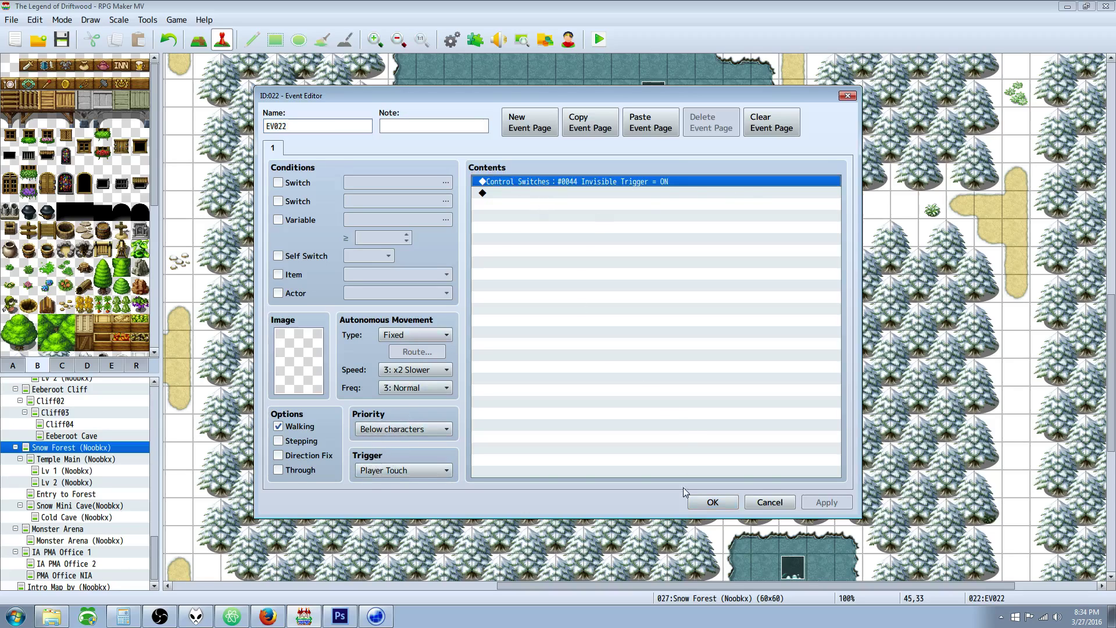
{"action": "left_click", "coordinate": [713, 502]}
{"action": "double_click", "coordinate": [709, 288]}
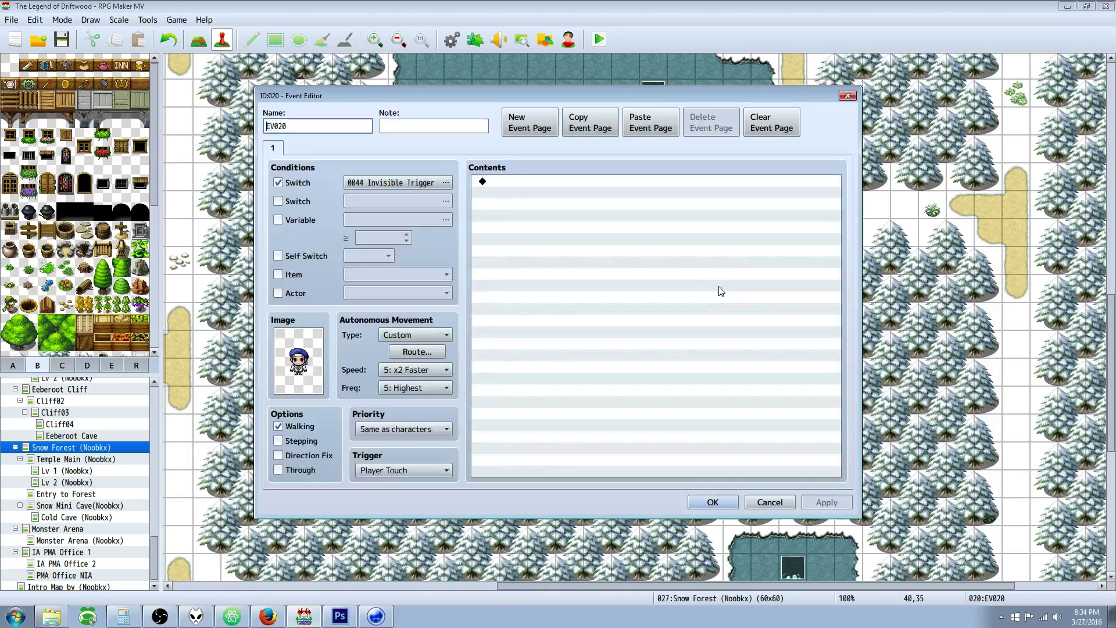
{"action": "left_click", "coordinate": [712, 502]}
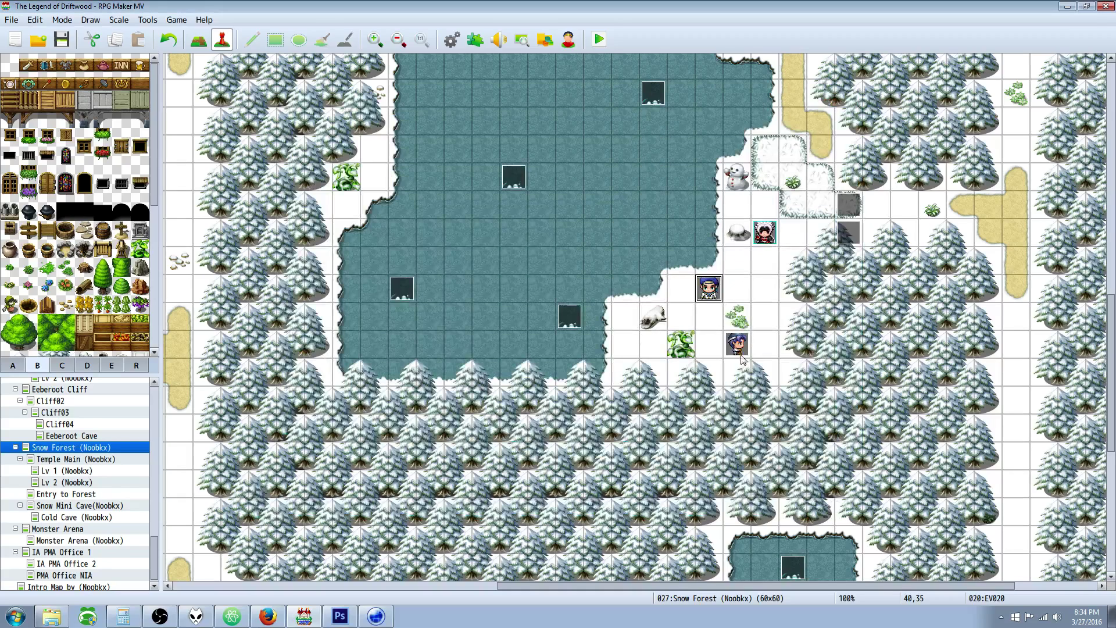
{"action": "double_click", "coordinate": [736, 344]}
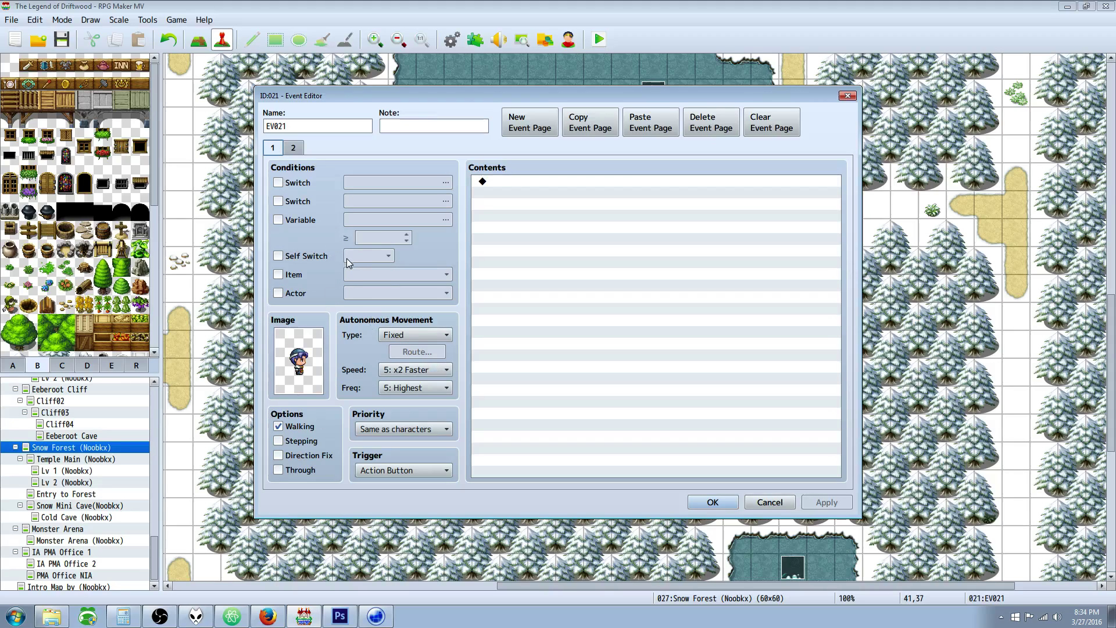
{"action": "left_click", "coordinate": [293, 149]}
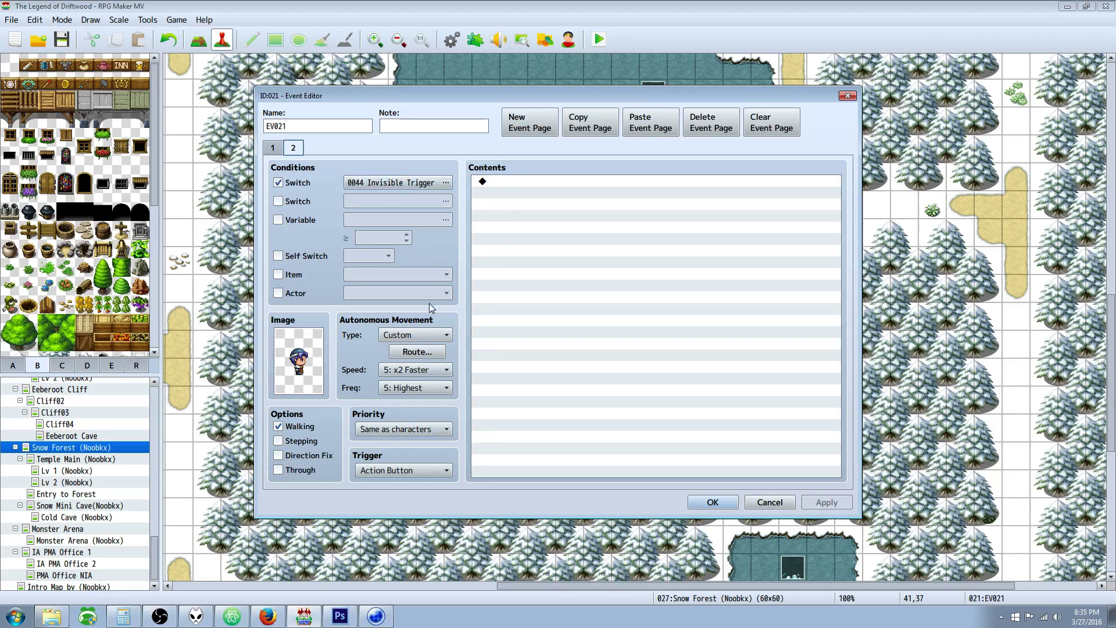
{"action": "left_click", "coordinate": [275, 147]}
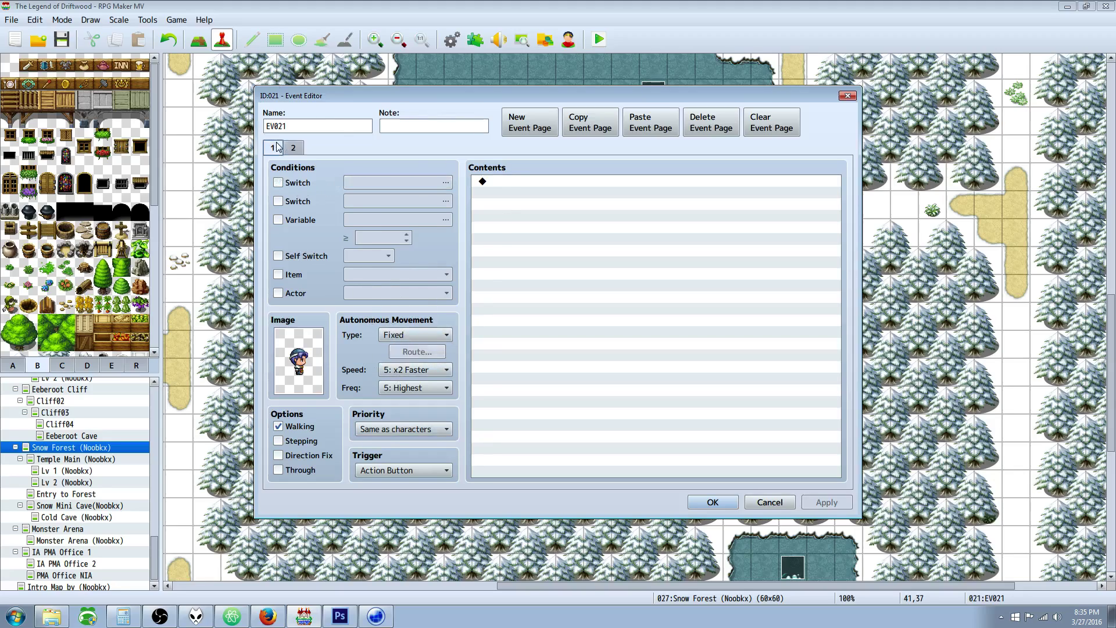
{"action": "left_click", "coordinate": [713, 502]}
Duplicate EV020's first page as page 2 and set both pages' trigger to Action Button.
{"action": "double_click", "coordinate": [709, 289]}
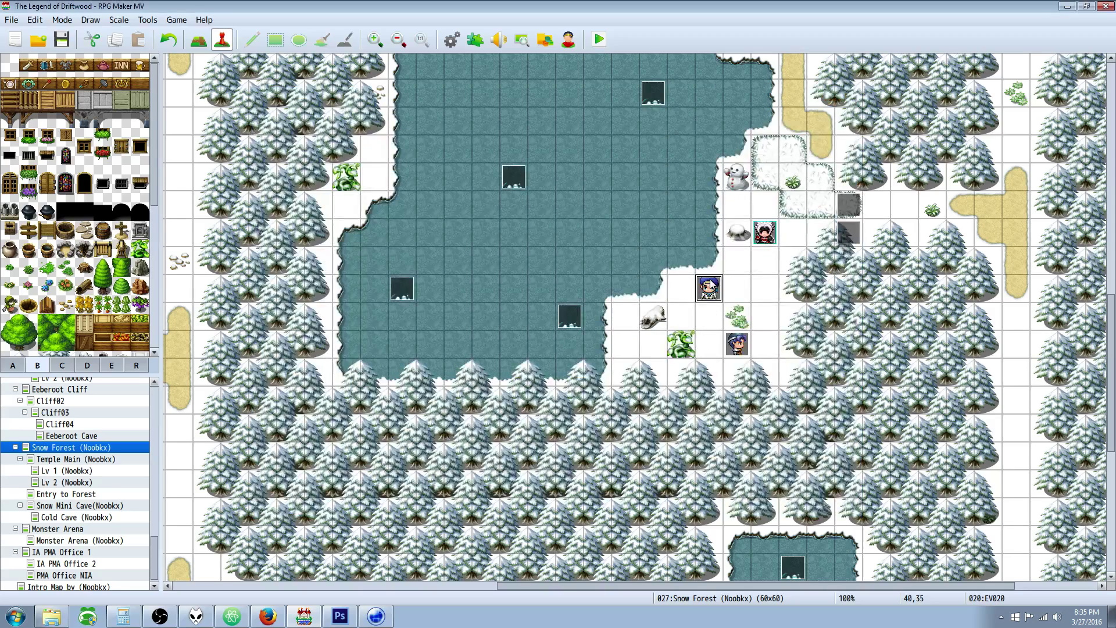
{"action": "left_click", "coordinate": [590, 123]}
{"action": "left_click", "coordinate": [651, 124]}
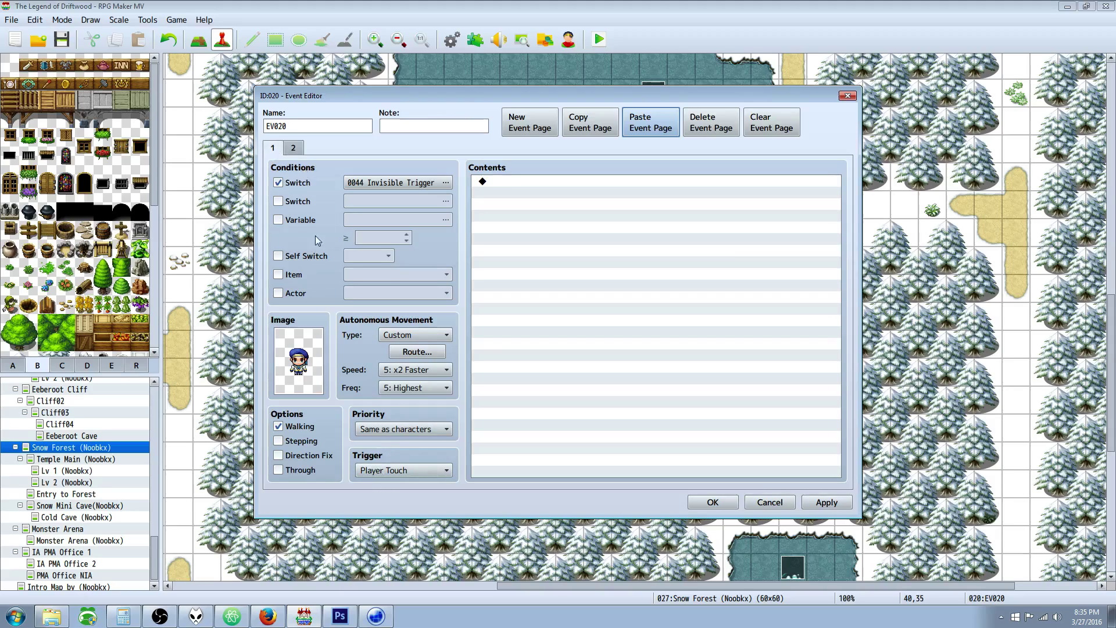
{"action": "left_click", "coordinate": [395, 471]}
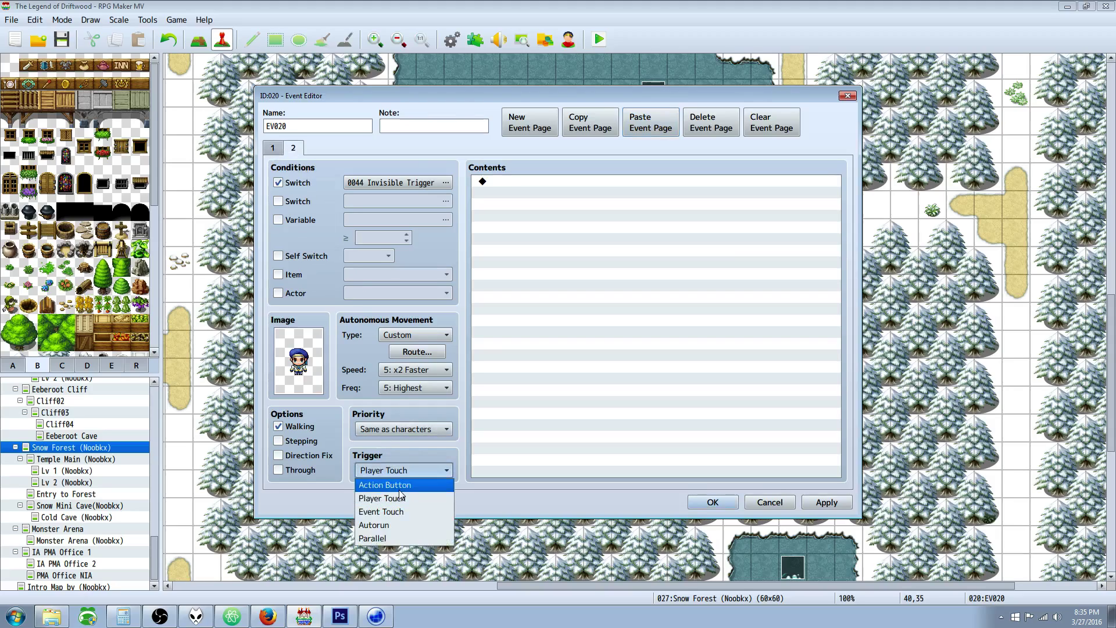
{"action": "left_click", "coordinate": [385, 484]}
{"action": "left_click", "coordinate": [272, 150]}
{"action": "left_click", "coordinate": [399, 478]}
{"action": "left_click", "coordinate": [400, 486]}
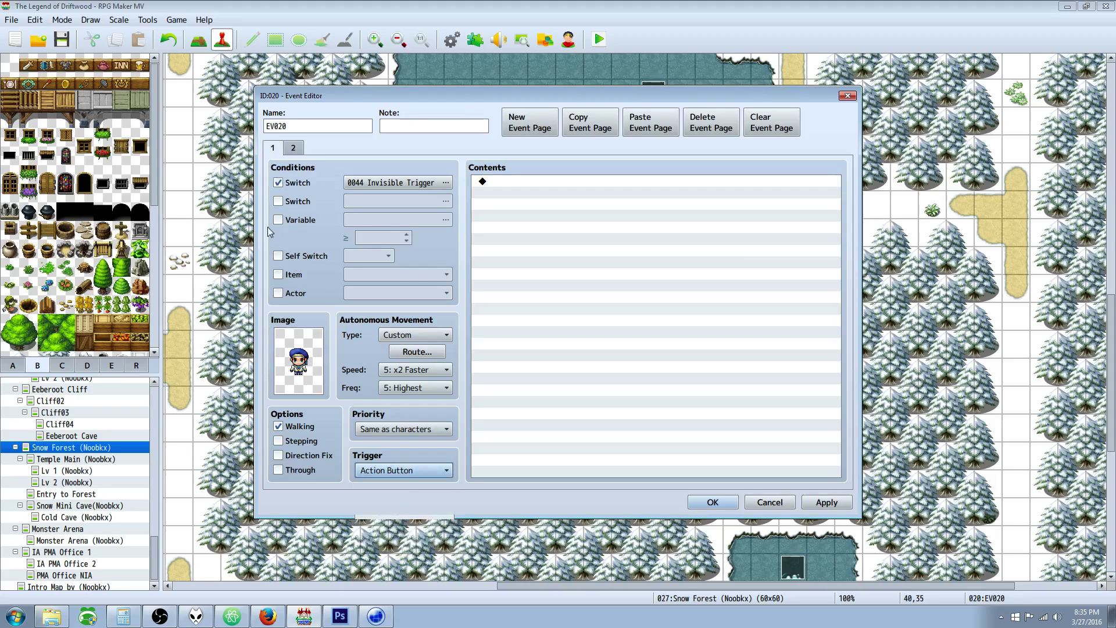
Clear page 1's 0044 switch condition and make its movement Fixed.
{"action": "left_click", "coordinate": [294, 183]}
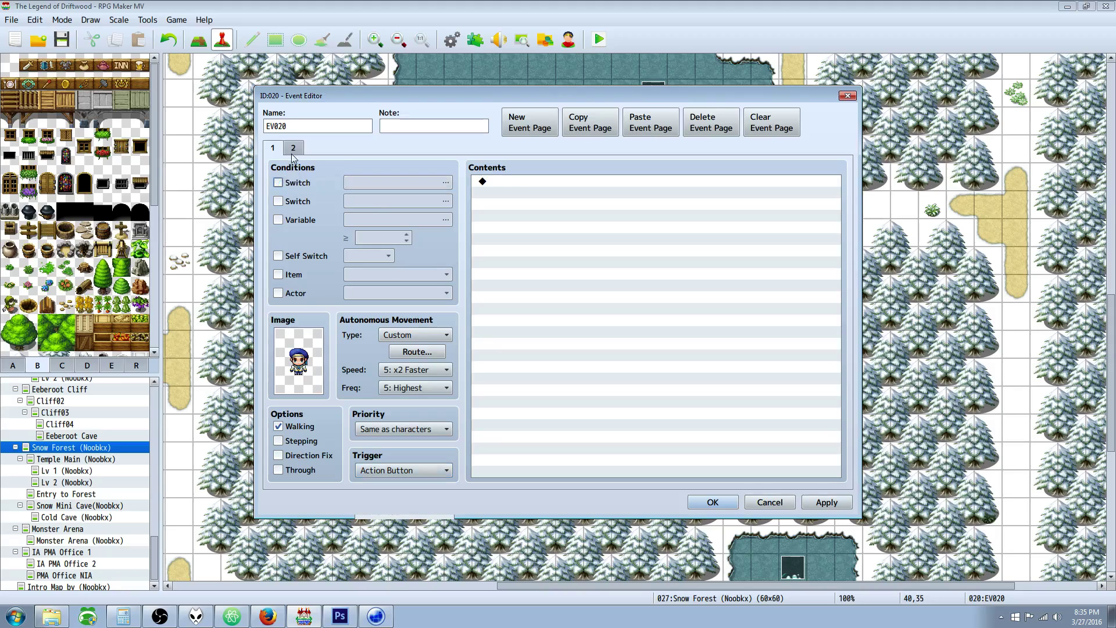
{"action": "left_click", "coordinate": [414, 336]}
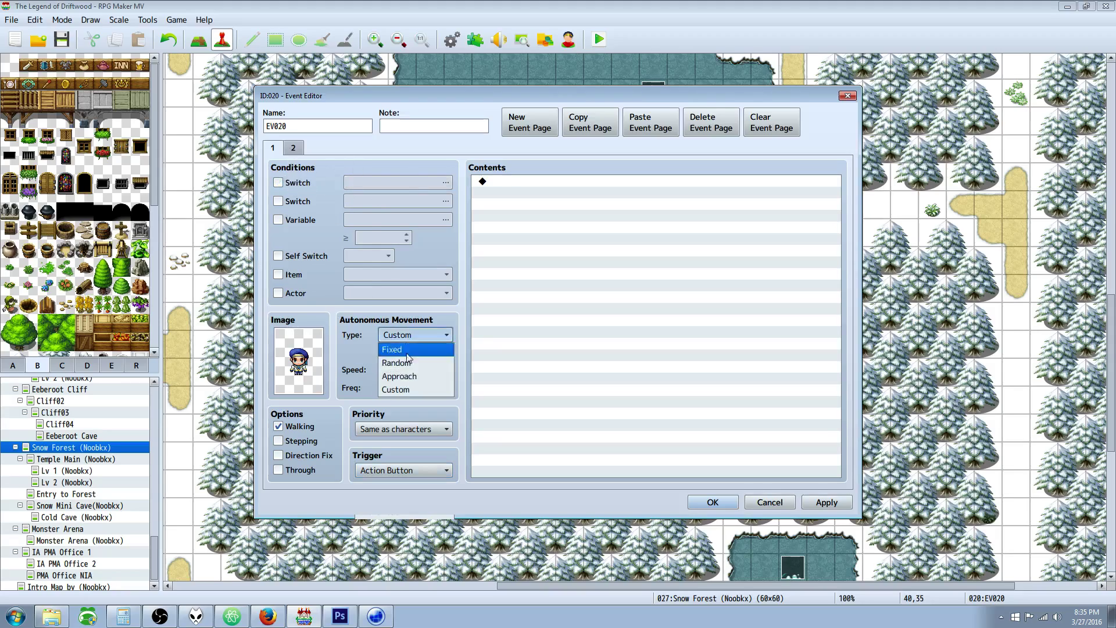
{"action": "left_click", "coordinate": [405, 345]}
{"action": "left_click", "coordinate": [294, 149]}
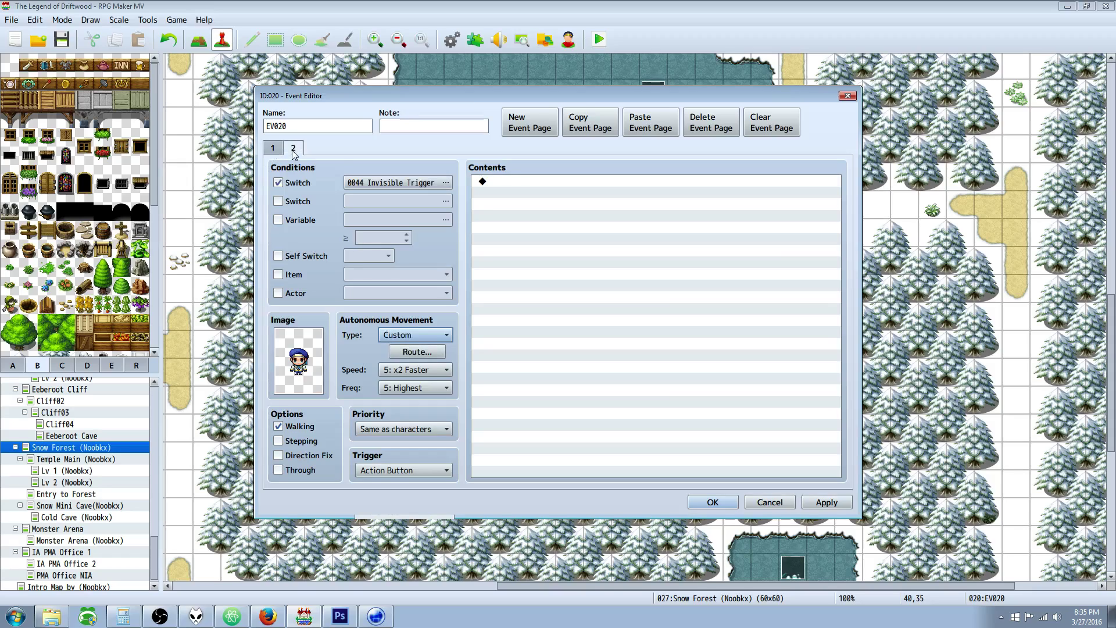
Confirm EV020's page 2 repeating route Down, Down, Right, Right, Up, Up, Left, Left and close the editor.
{"action": "left_click", "coordinate": [417, 352]}
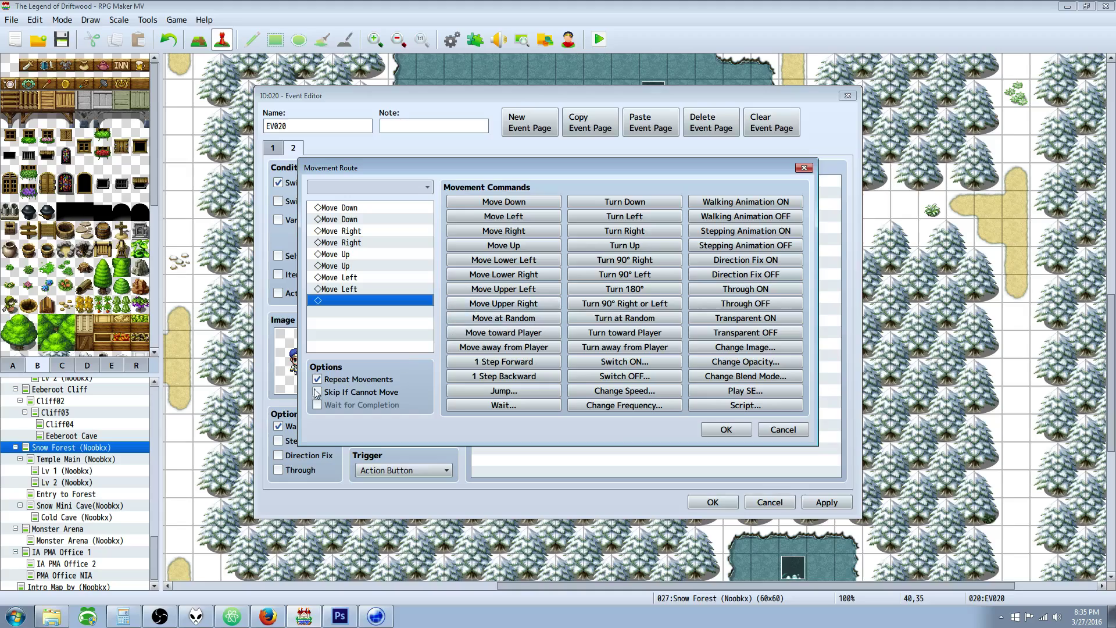
{"action": "left_click", "coordinate": [718, 431]}
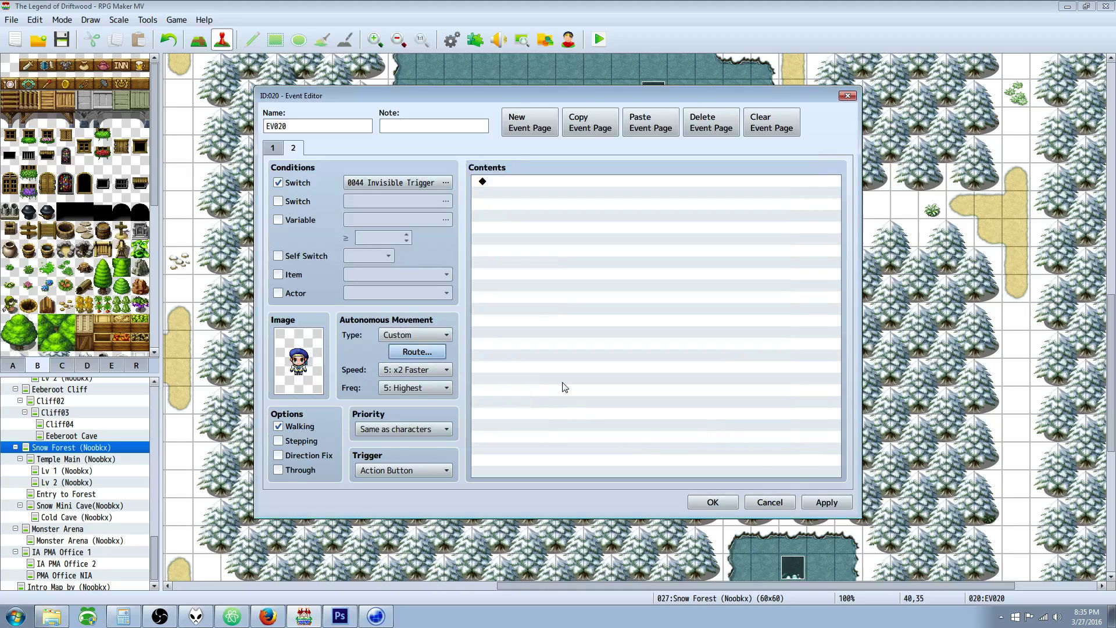
{"action": "left_click", "coordinate": [721, 502]}
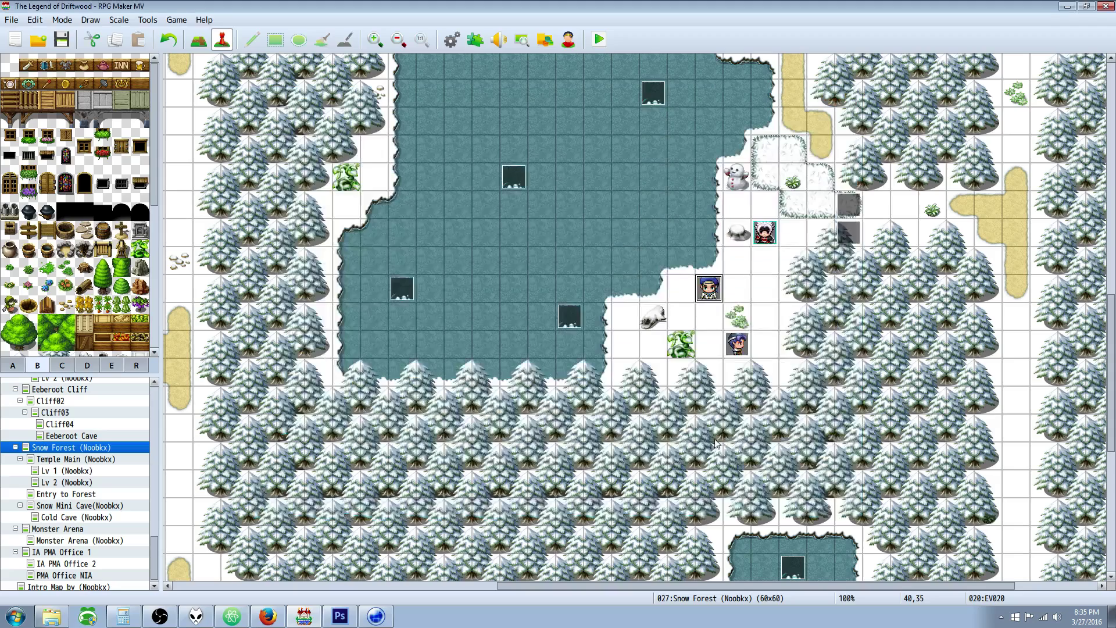
Save the project and launch a playtest of the Snow Forest map.
{"action": "key", "text": "ctrl+s"}
{"action": "left_click", "coordinate": [601, 39]}
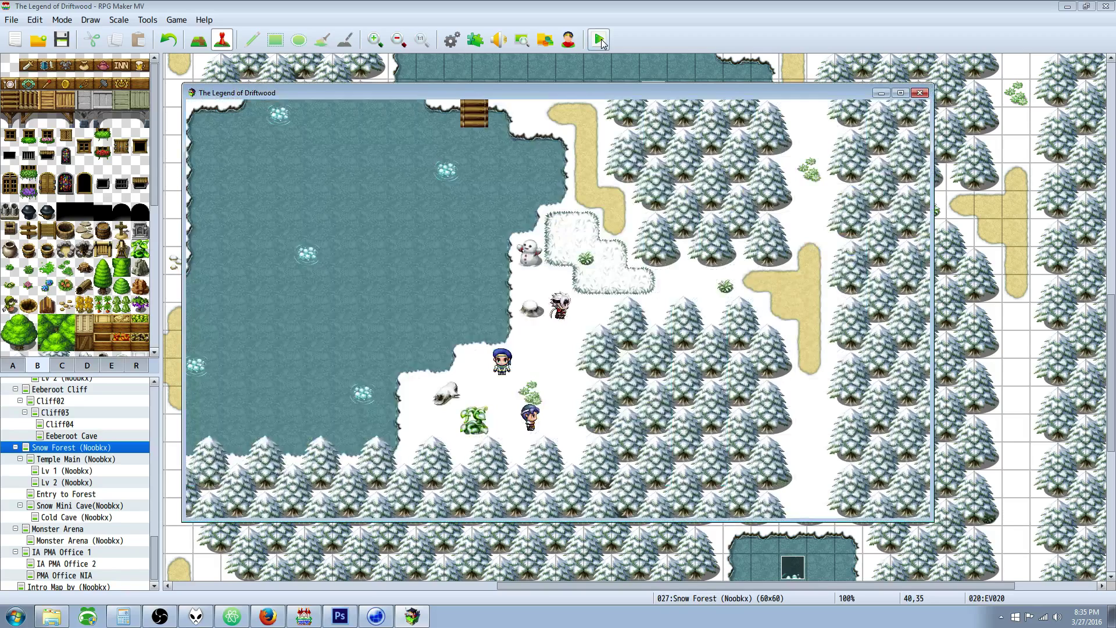
{"action": "key", "text": "Left"}
{"action": "key", "text": "Down"}
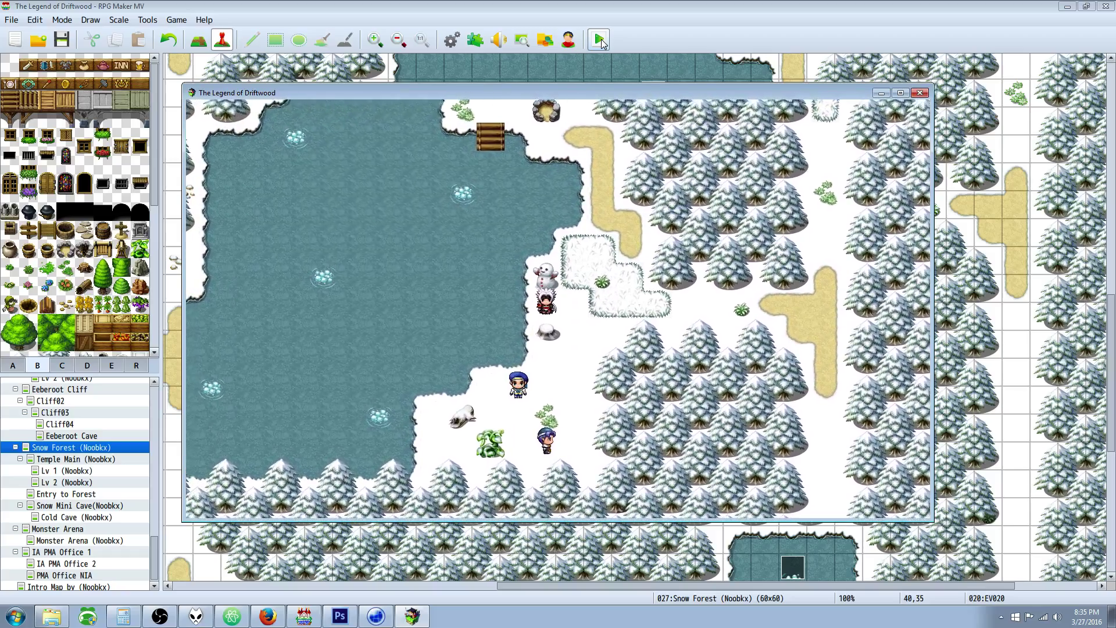
Walk the player around the snow forest to stand beside both blue-haired kids.
{"action": "key", "text": "Down"}
{"action": "key", "text": "Left"}
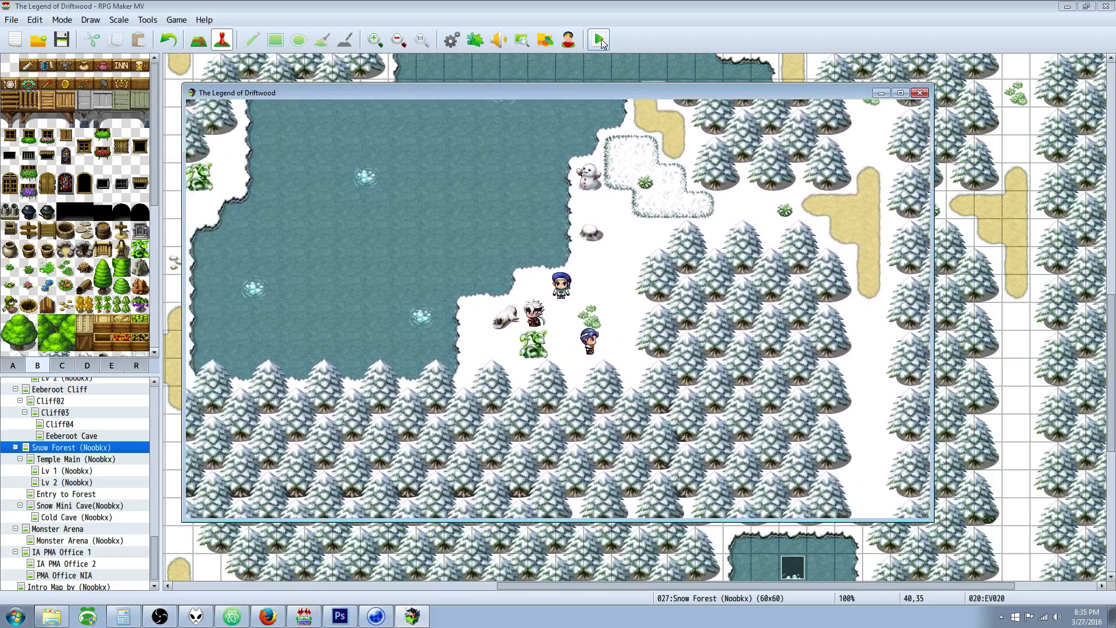
{"action": "key", "text": "Right"}
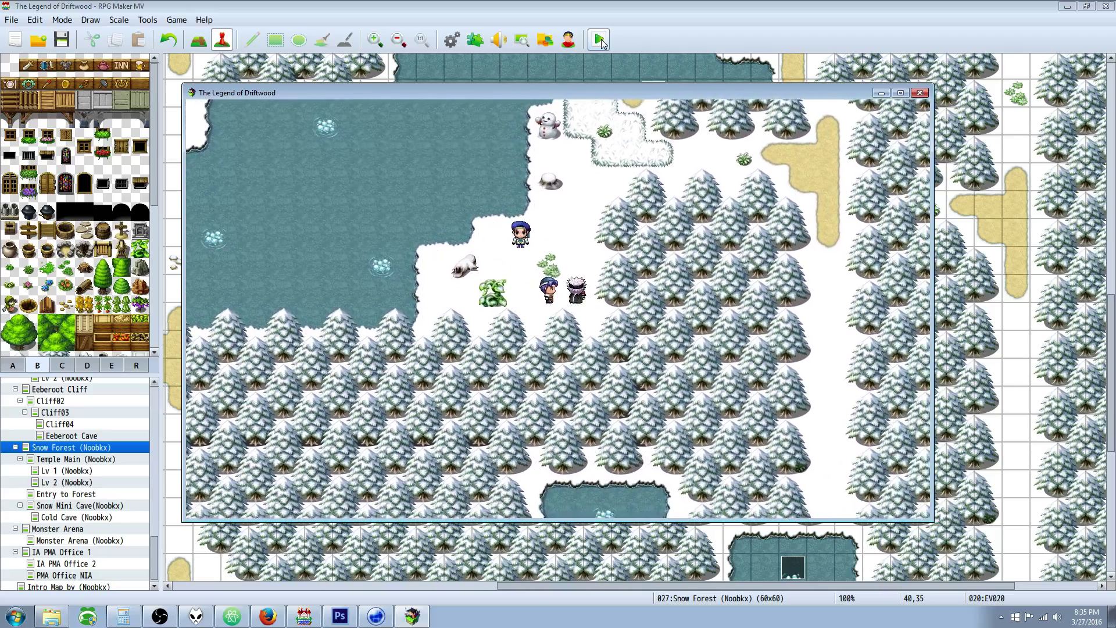
{"action": "key", "text": "Up"}
{"action": "key", "text": "Right"}
{"action": "key", "text": "Up"}
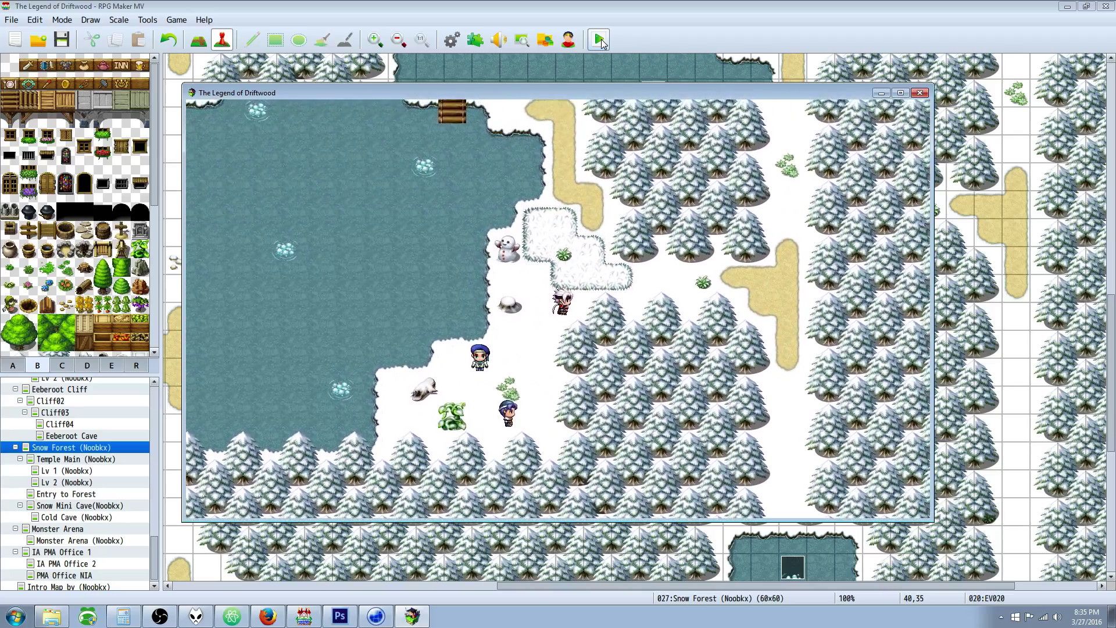
{"action": "key", "text": "Left"}
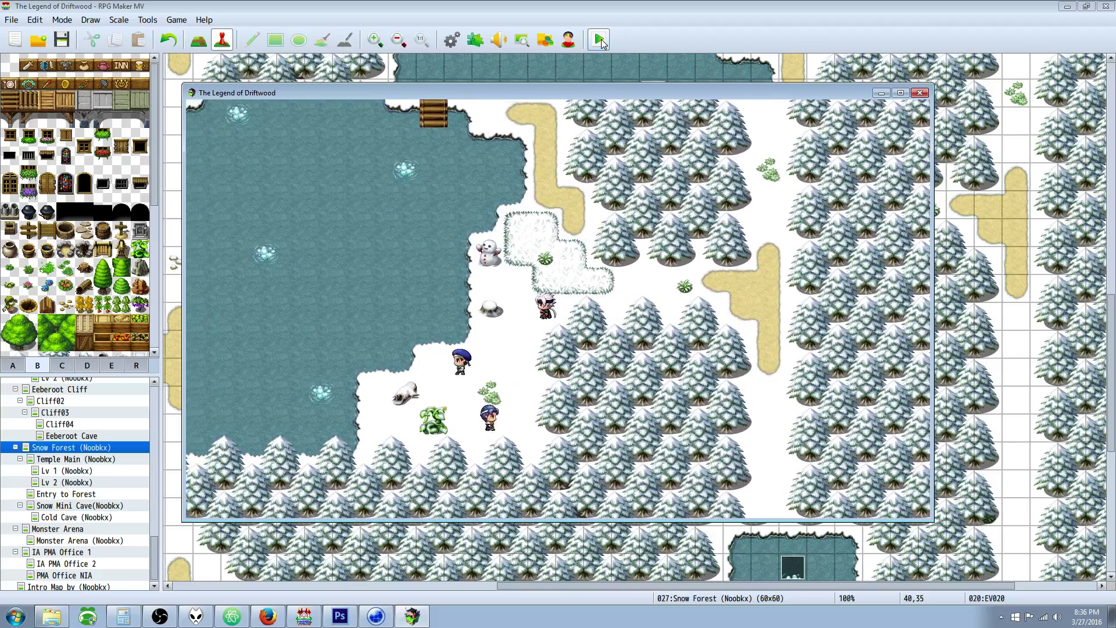
{"action": "key", "text": "Down"}
{"action": "key", "text": "Down"}
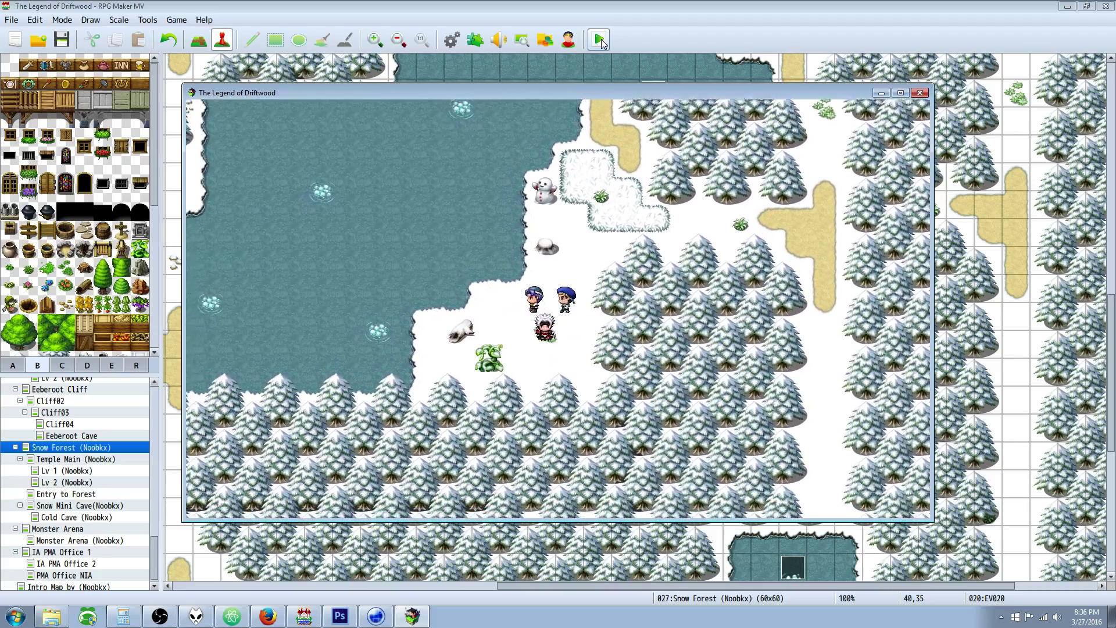
{"action": "key", "text": "Left"}
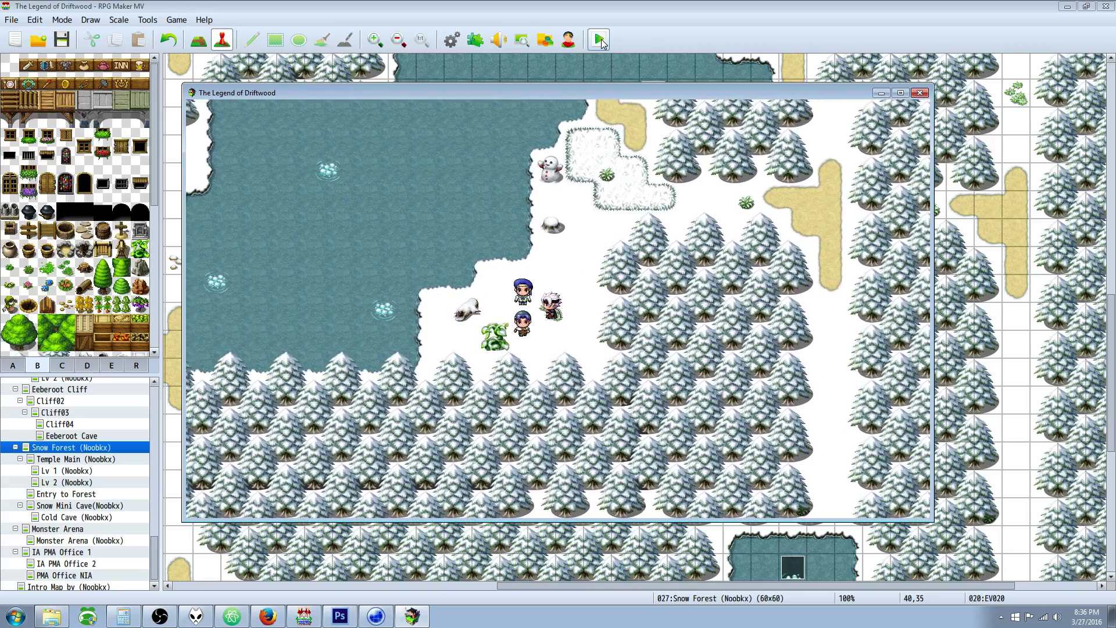